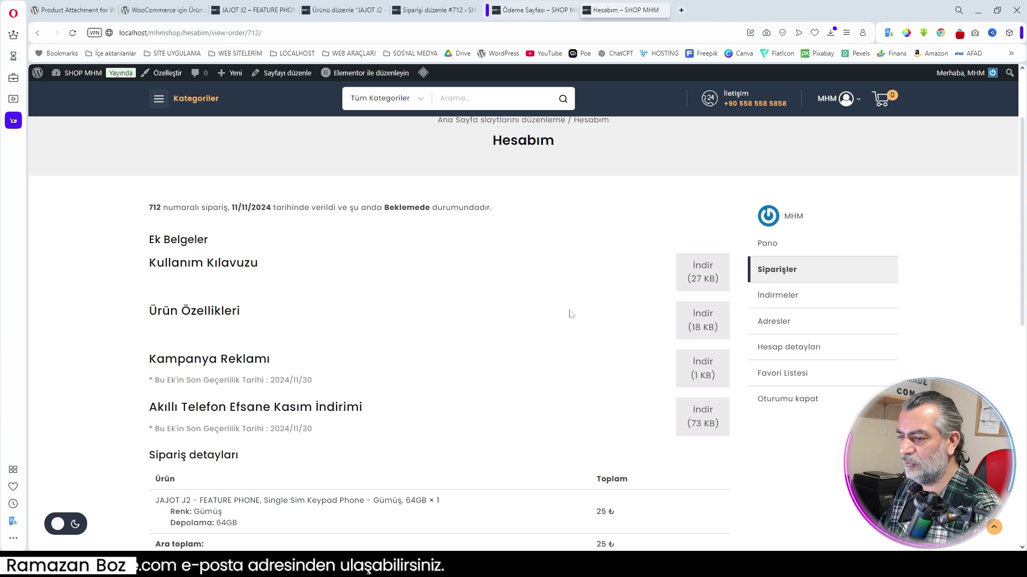
{"action": "scroll", "coordinate": [593, 345], "scroll_direction": "down", "scroll_amount": 4}
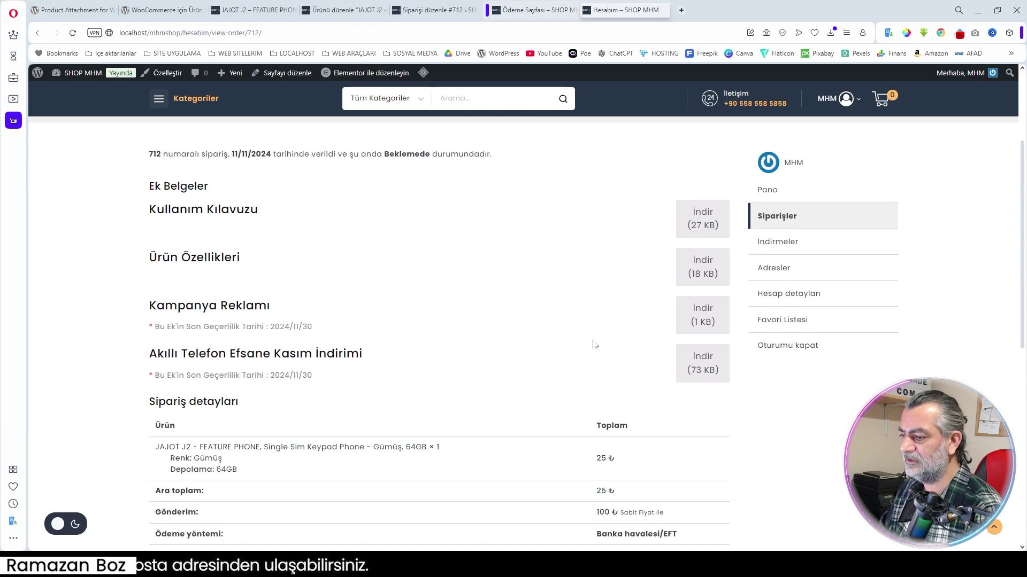
{"action": "scroll", "coordinate": [649, 380], "scroll_direction": "up", "scroll_amount": 6}
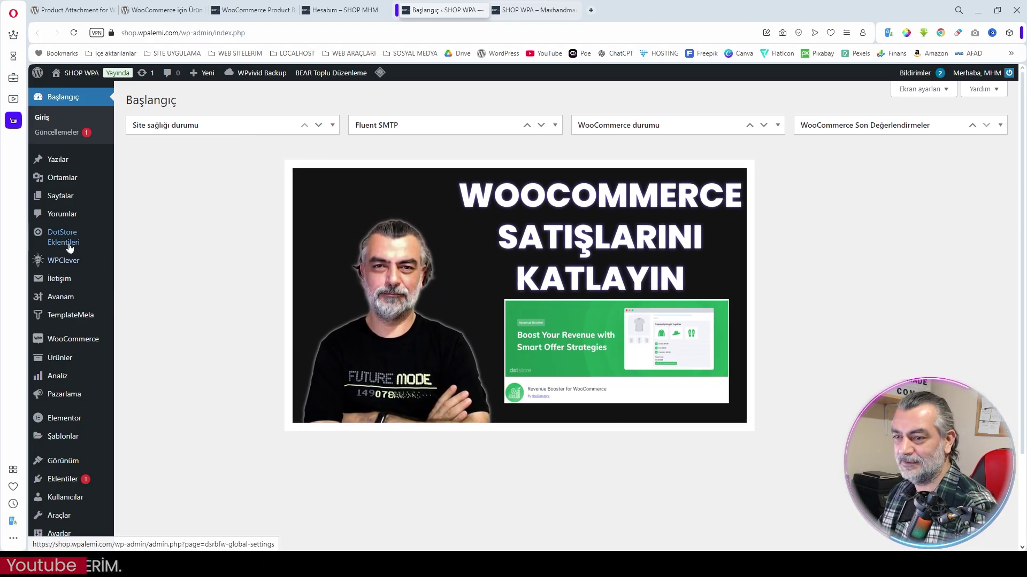
{"action": "mouse_move", "coordinate": [81, 237]}
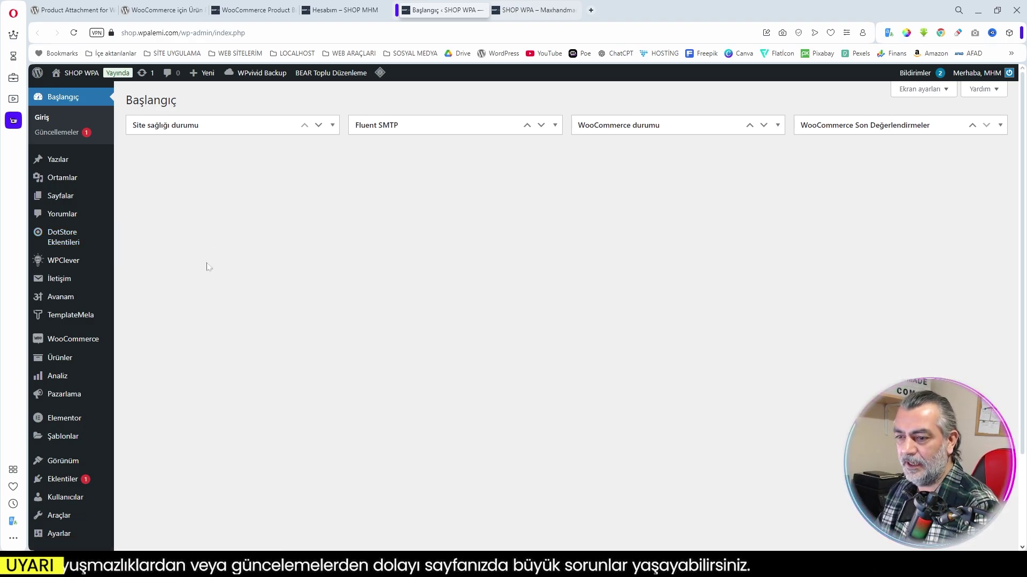
Step: Search for "Product Attachment for WooCommerce" among the plugins available to add to the WordPress site
{"action": "mouse_move", "coordinate": [80, 478]}
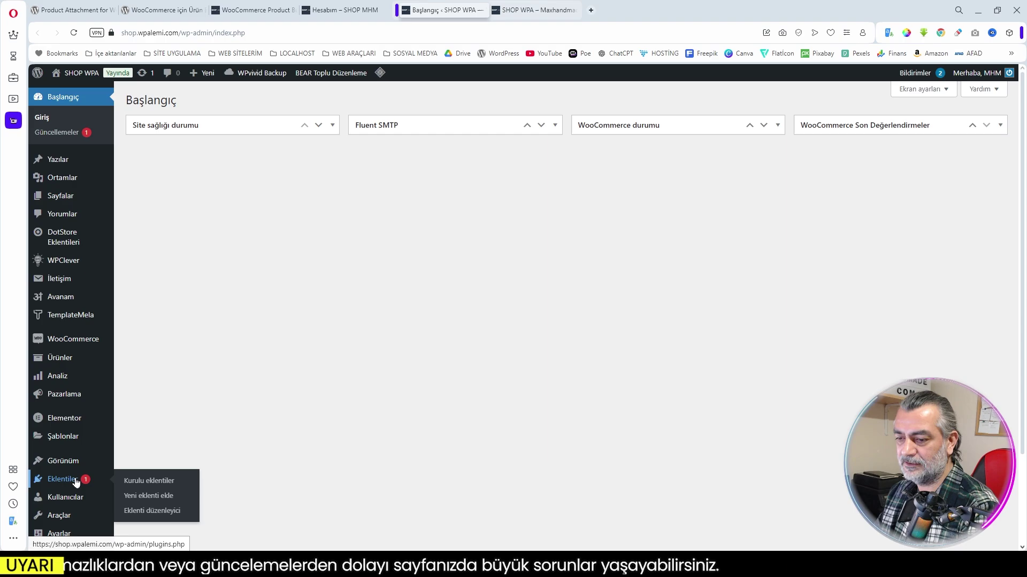
{"action": "left_click", "coordinate": [155, 503]}
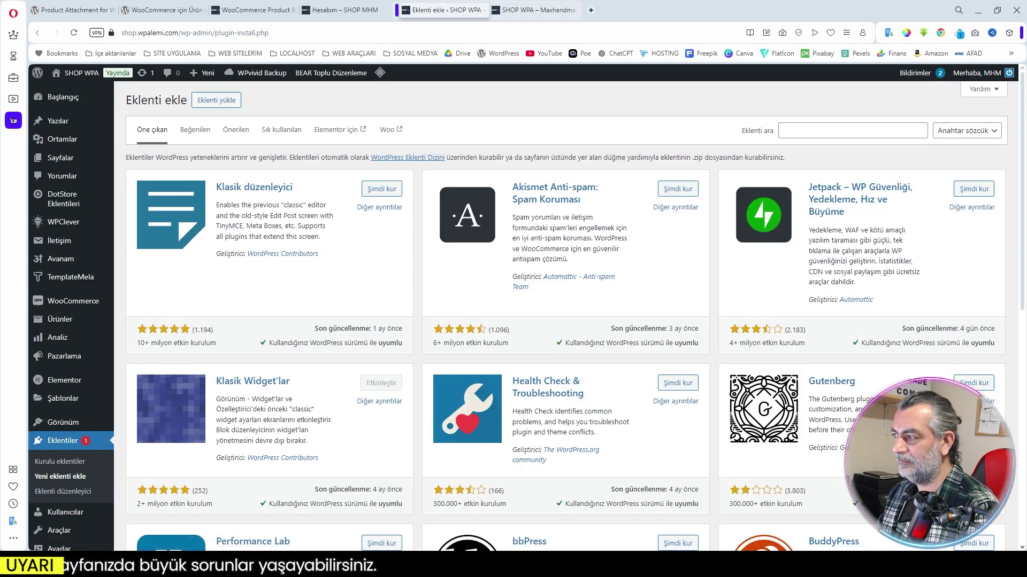
{"action": "type", "text": "Product Attachment for WooCommerce"}
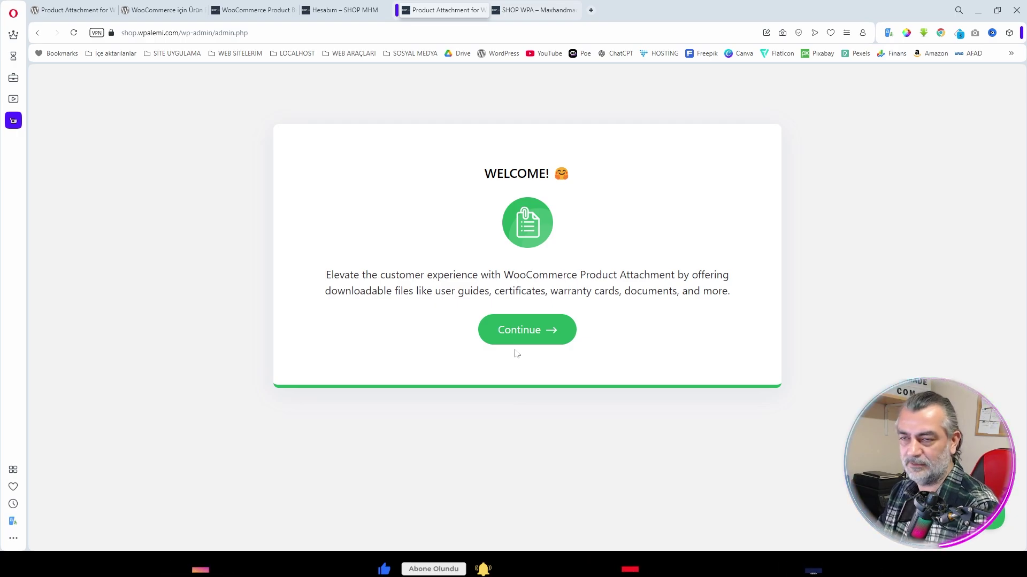
Step: Proceed through the Product Attachment plugin's welcome and Quick Tour setup pages
{"action": "left_click", "coordinate": [537, 332]}
{"action": "left_click", "coordinate": [537, 327]}
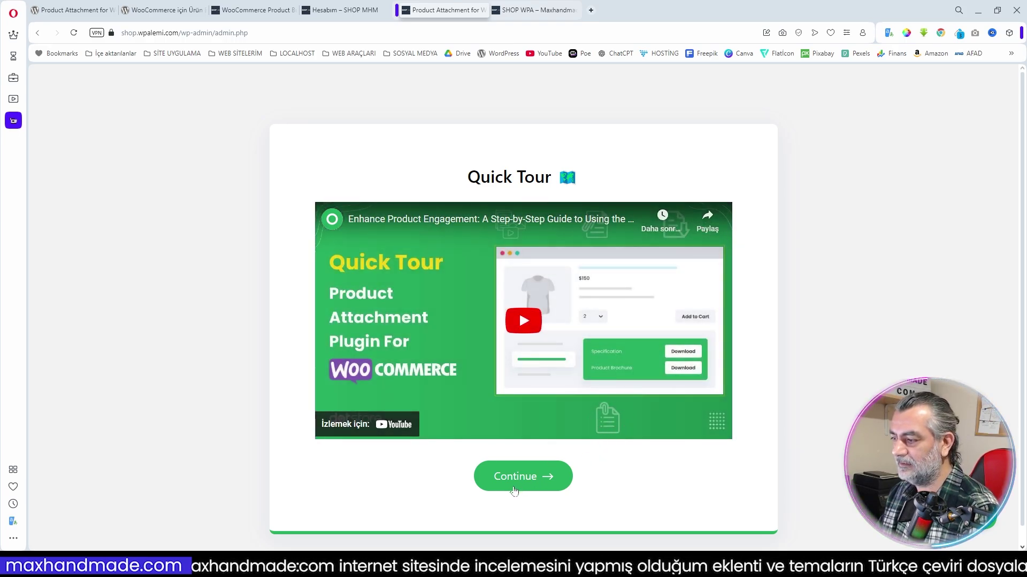
{"action": "left_click", "coordinate": [551, 474]}
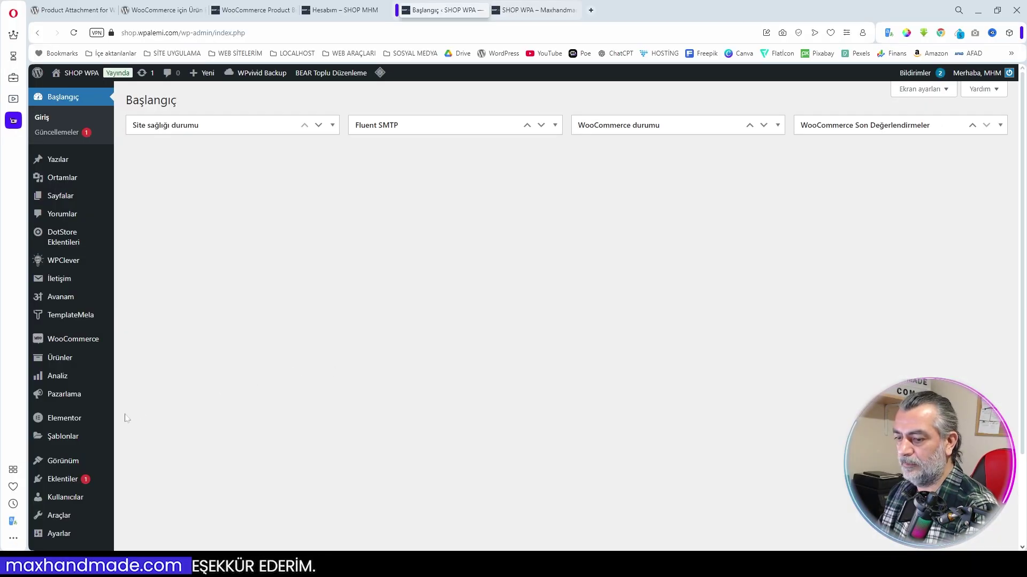
Step: Open the Loco Translate package for Product Attachment for WooCommerce from the plugin translations, sorted by most recent modification
{"action": "scroll", "coordinate": [92, 433], "scroll_direction": "down", "scroll_amount": 2}
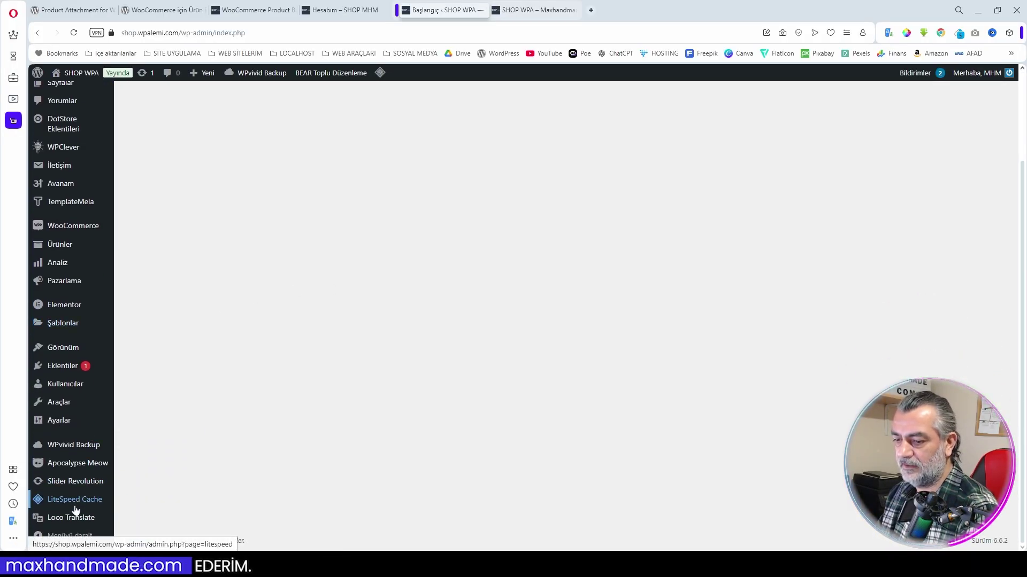
{"action": "mouse_move", "coordinate": [77, 527]}
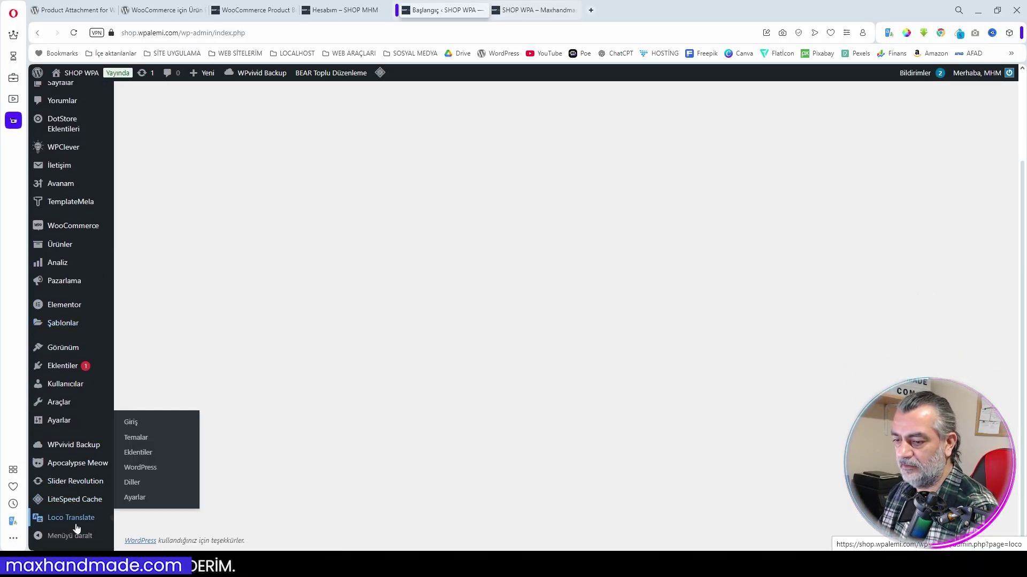
{"action": "left_click", "coordinate": [138, 453]}
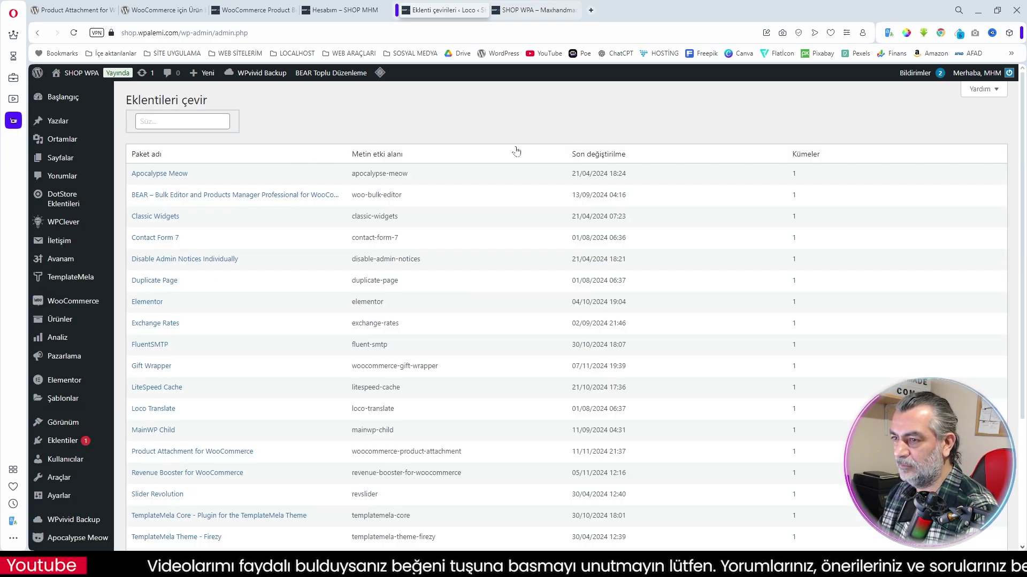
{"action": "left_click", "coordinate": [599, 157]}
{"action": "left_click", "coordinate": [594, 156]}
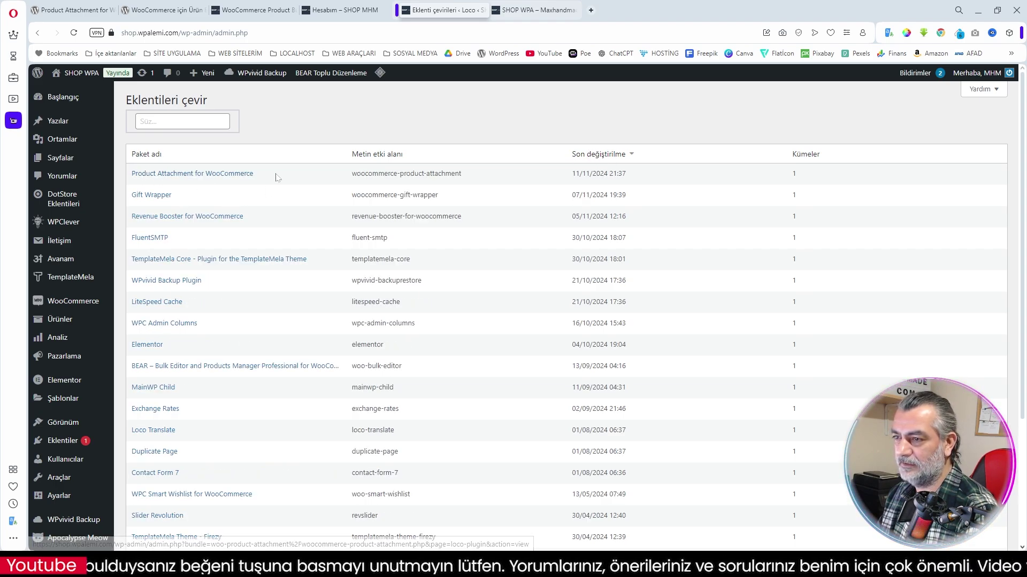
{"action": "left_click", "coordinate": [161, 176]}
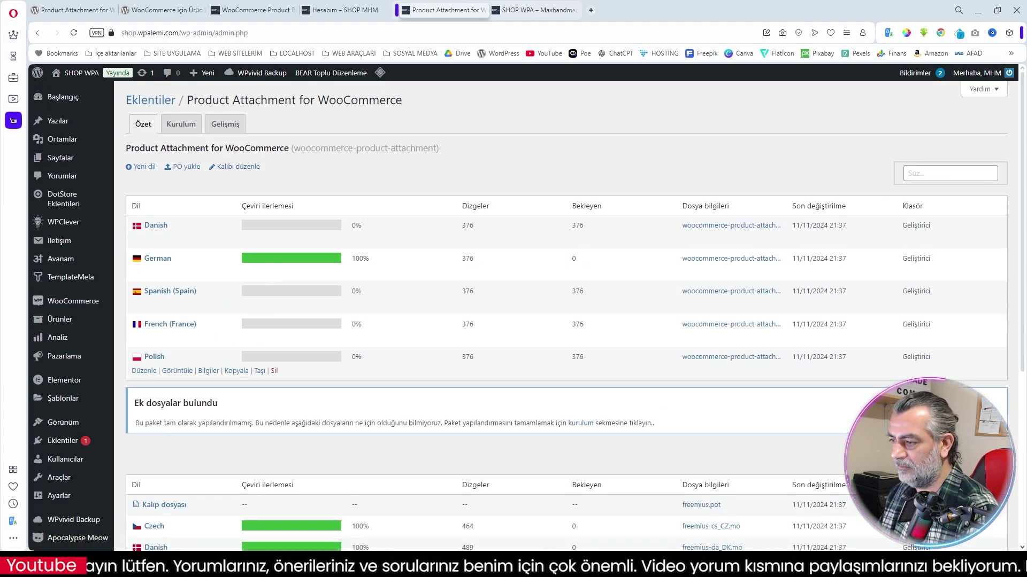
Step: Sync the plugin's translation template woocommerce-product-attachment.pot with its source code and save it
{"action": "left_click", "coordinate": [238, 167]}
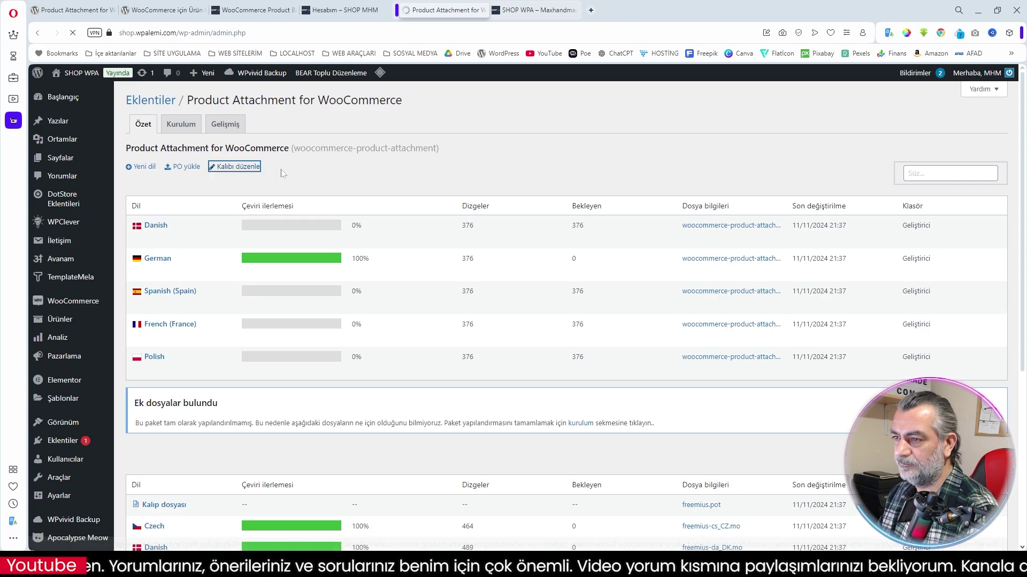
{"action": "left_click", "coordinate": [252, 240]}
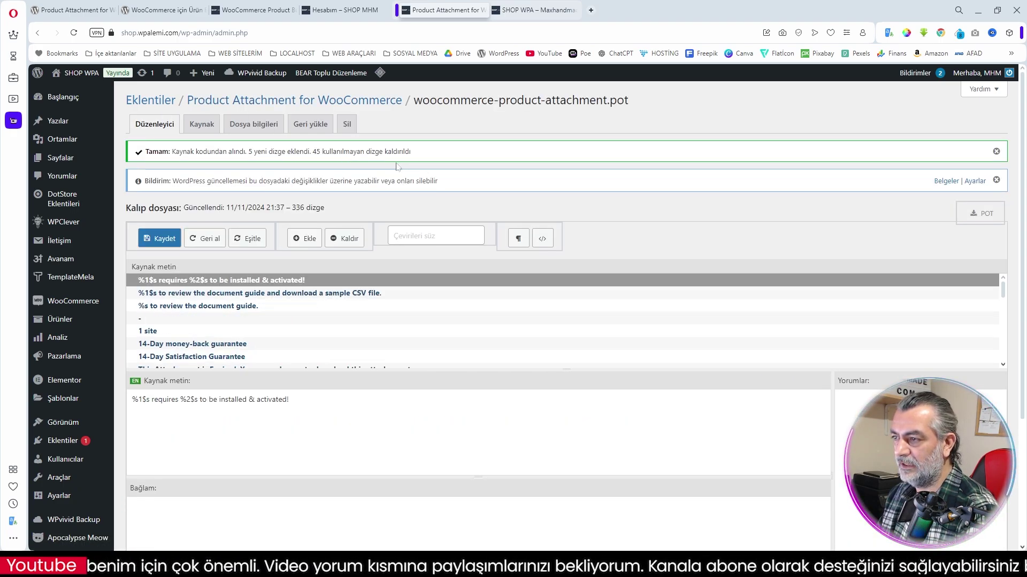
{"action": "left_click", "coordinate": [159, 239]}
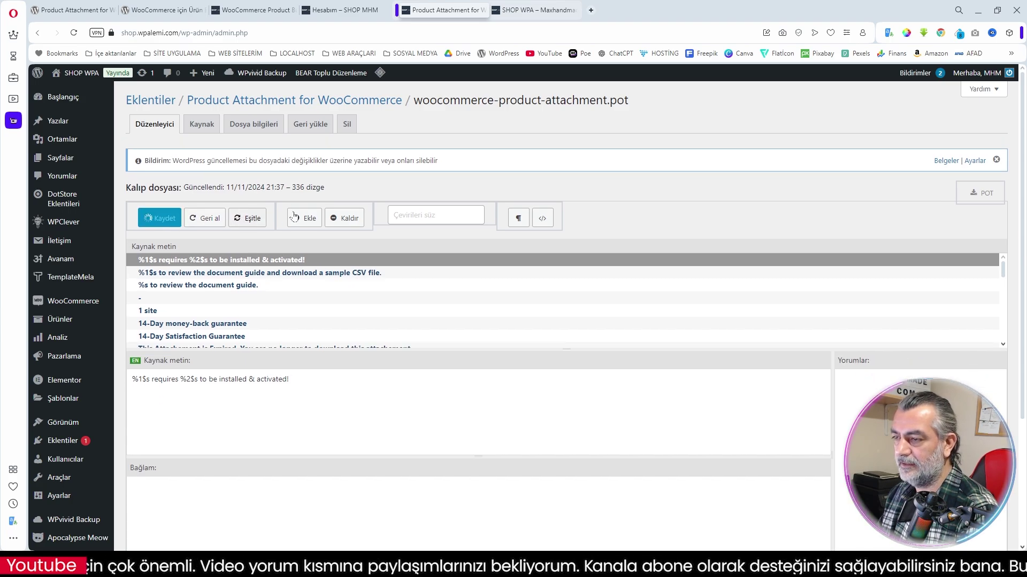
Step: Upload the Turkish tr_TR PO file for Product Attachment for WooCommerce to the custom (Özel) location and look over its translations
{"action": "left_click", "coordinate": [255, 106]}
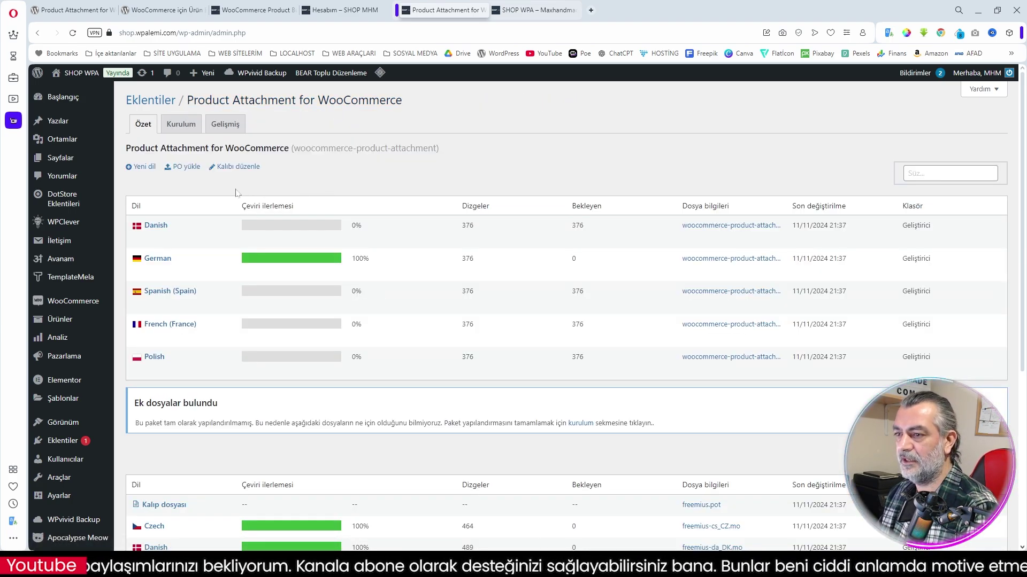
{"action": "left_click", "coordinate": [189, 171]}
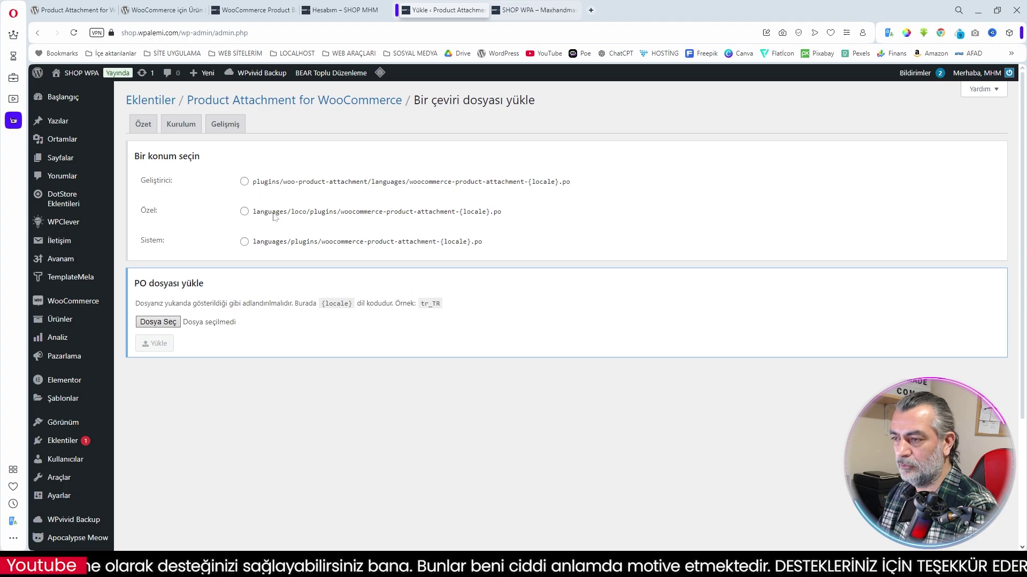
{"action": "left_click", "coordinate": [274, 216]}
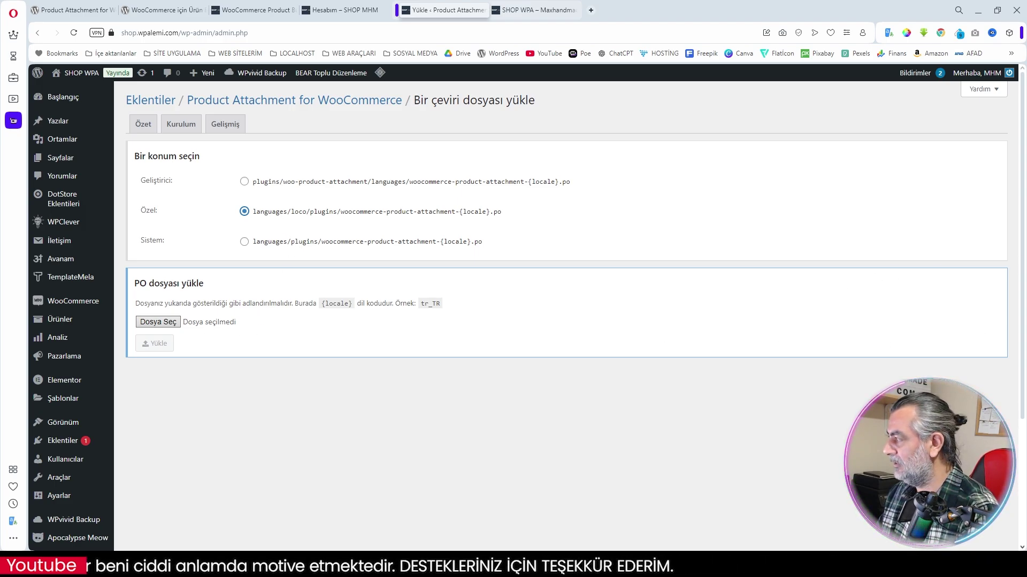
{"action": "left_click_drag", "start_coordinate": [1026, 300], "coordinate": [155, 321]}
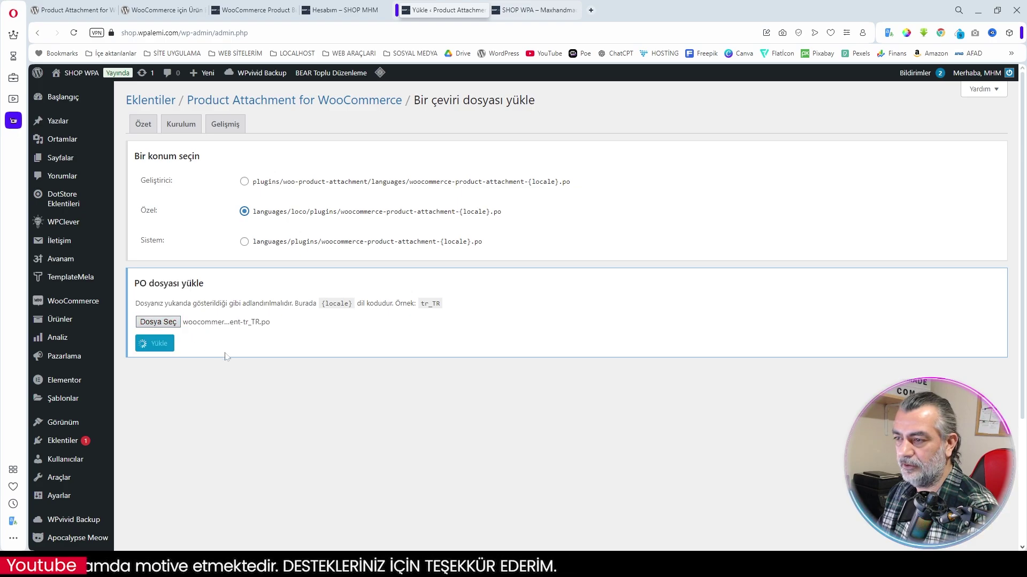
{"action": "left_click", "coordinate": [155, 344]}
{"action": "scroll", "coordinate": [604, 253], "scroll_direction": "down", "scroll_amount": 10}
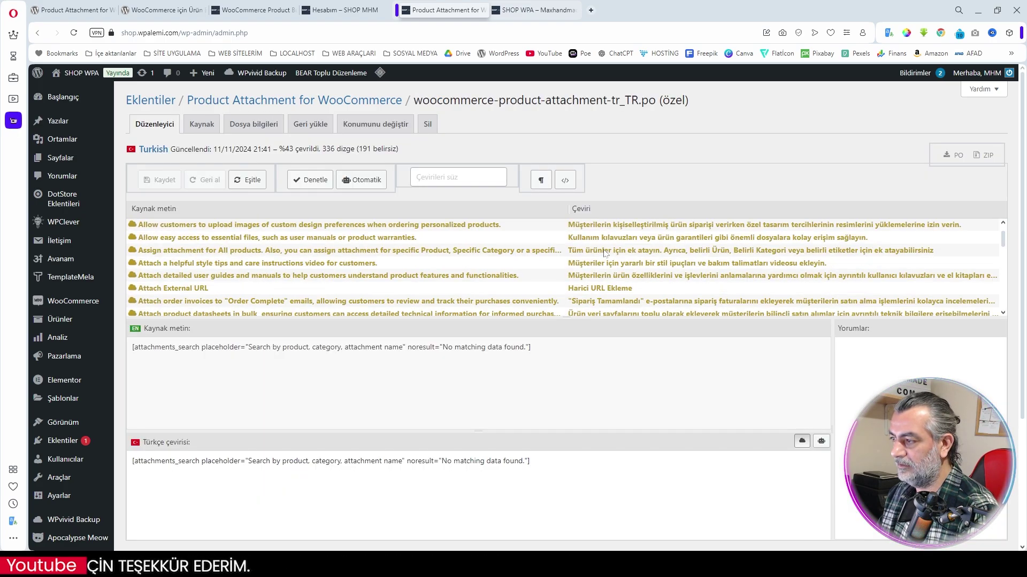
{"action": "scroll", "coordinate": [605, 253], "scroll_direction": "up", "scroll_amount": 3}
Step: Open the DotStore Product Attachment settings and set the front-end product page tab title to "Belgeler"
{"action": "mouse_move", "coordinate": [56, 200]}
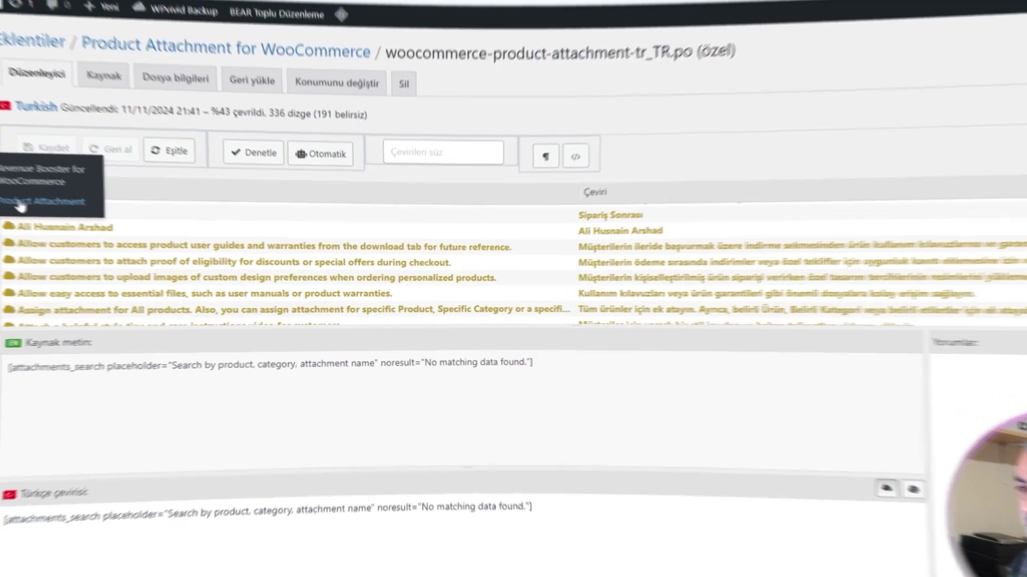
{"action": "left_click", "coordinate": [141, 221]}
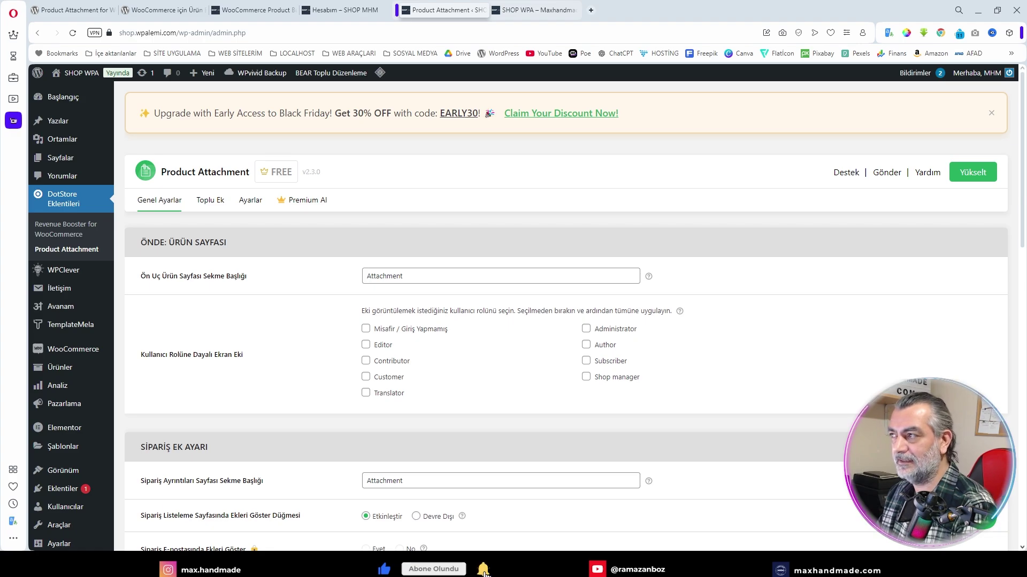
{"action": "left_click", "coordinate": [402, 276]}
{"action": "left_click_drag", "start_coordinate": [402, 276], "coordinate": [353, 282]}
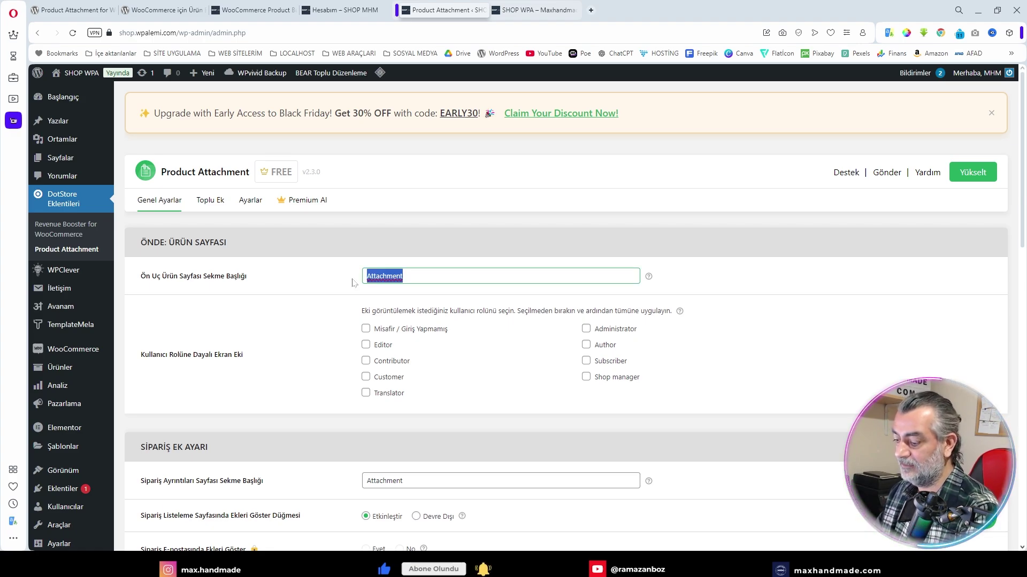
{"action": "type", "text": "B"}
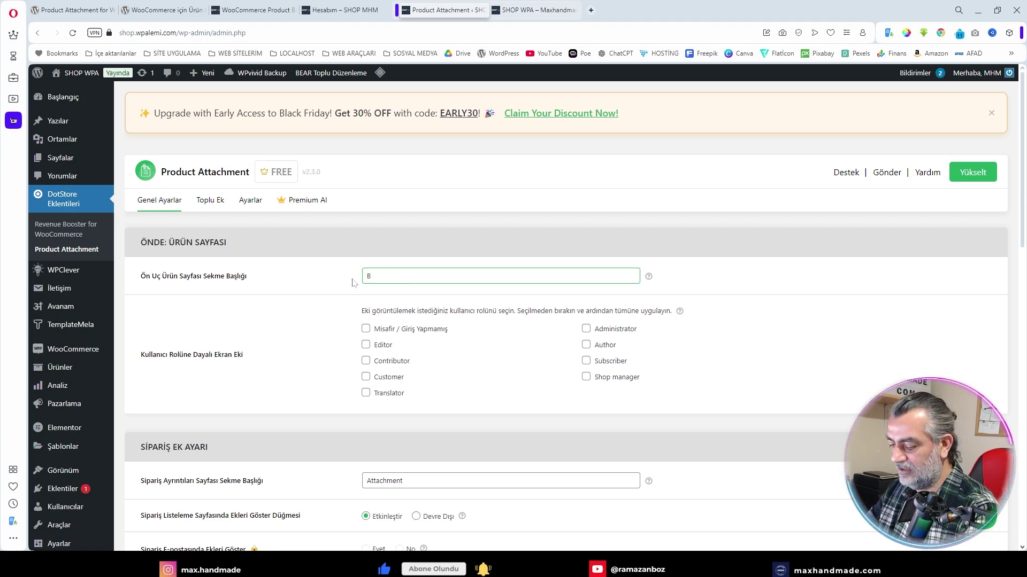
{"action": "type", "text": "elgeler"}
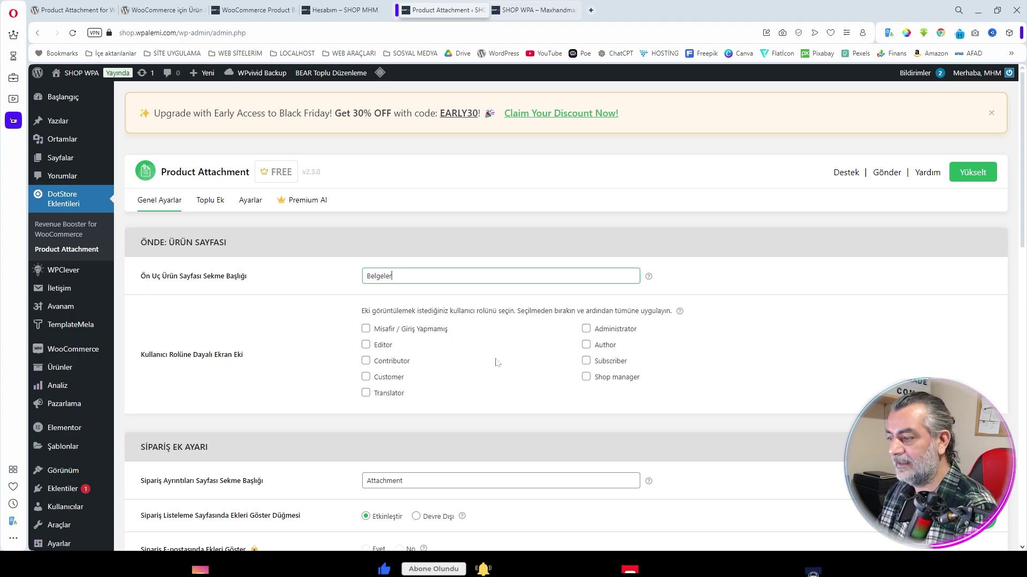
{"action": "scroll", "coordinate": [494, 363], "scroll_direction": "down", "scroll_amount": 1}
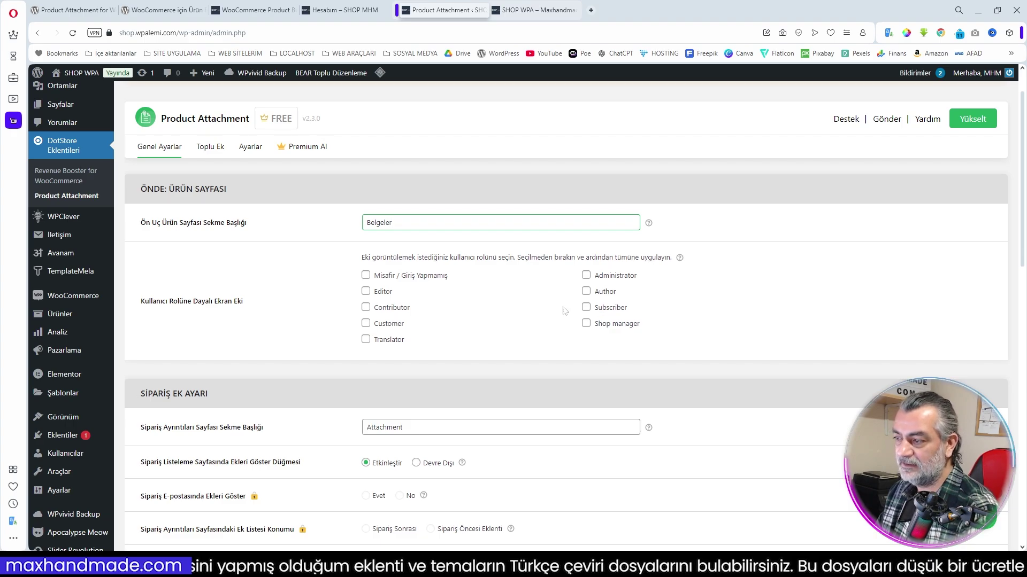
{"action": "left_click", "coordinate": [366, 324]}
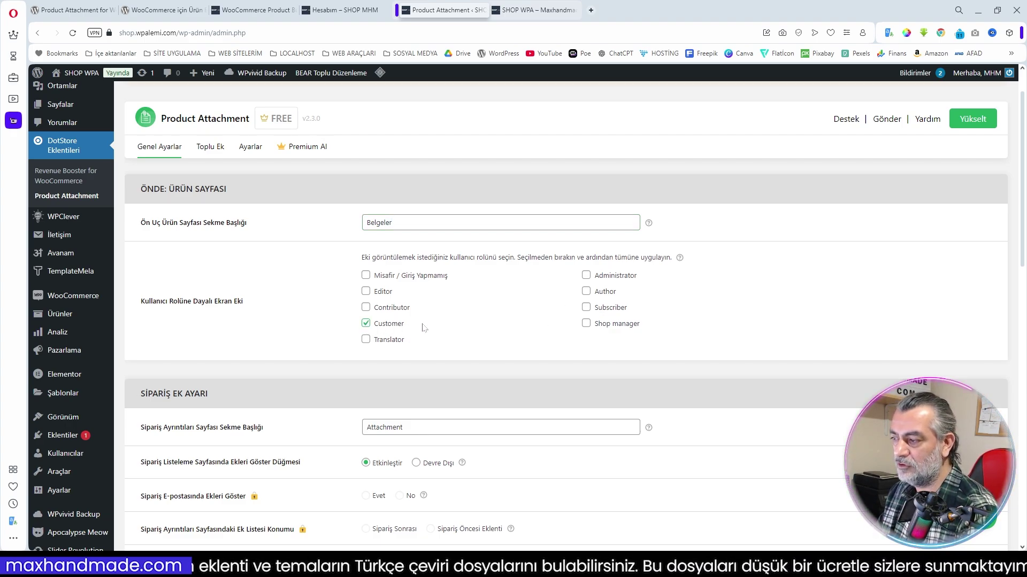
{"action": "left_click", "coordinate": [366, 324]}
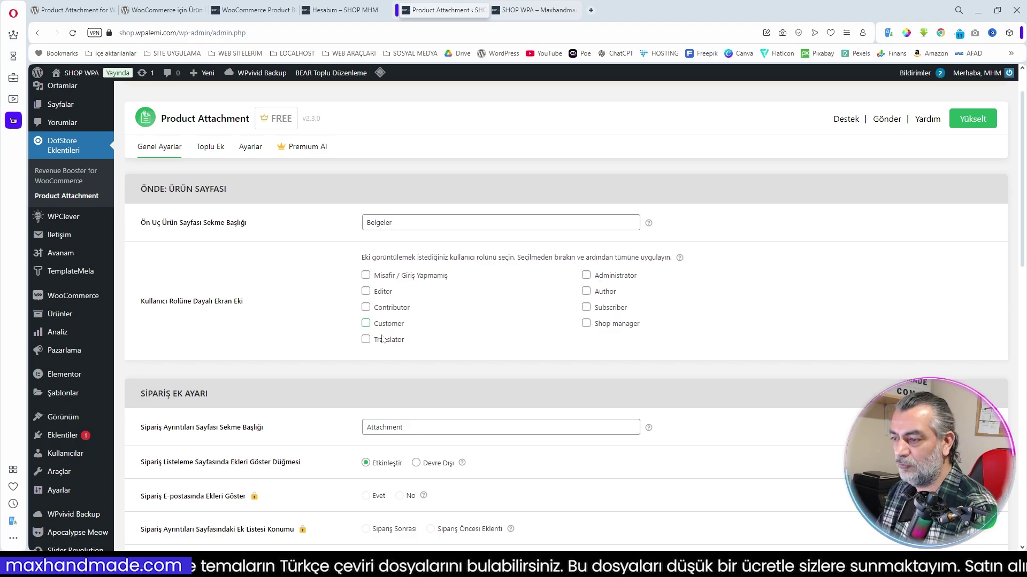
Step: Set the order details page tab title in the order attachment settings to "Ek Belgeler"
{"action": "scroll", "coordinate": [316, 279], "scroll_direction": "down", "scroll_amount": 2}
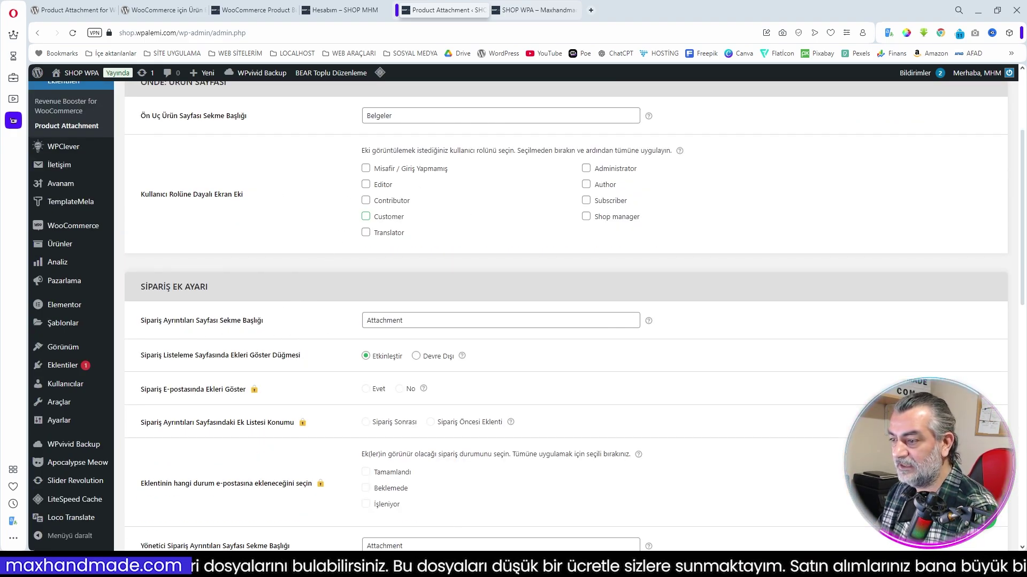
{"action": "left_click_drag", "start_coordinate": [404, 321], "coordinate": [350, 326]}
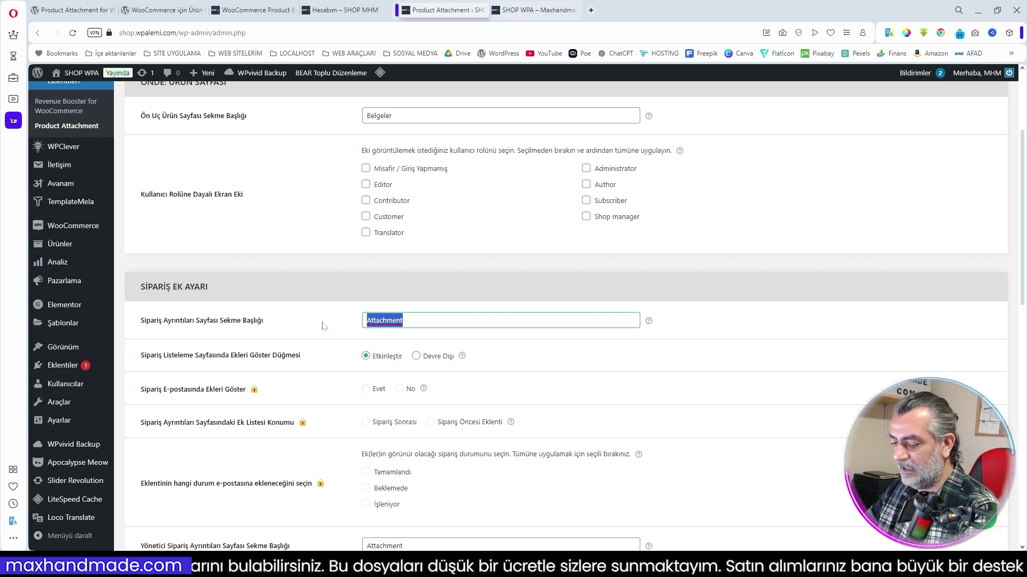
{"action": "type", "text": "Ek Belgeler"}
Step: Show the help description for the admin order details page tab title setting
{"action": "scroll", "coordinate": [267, 262], "scroll_direction": "down", "scroll_amount": 2}
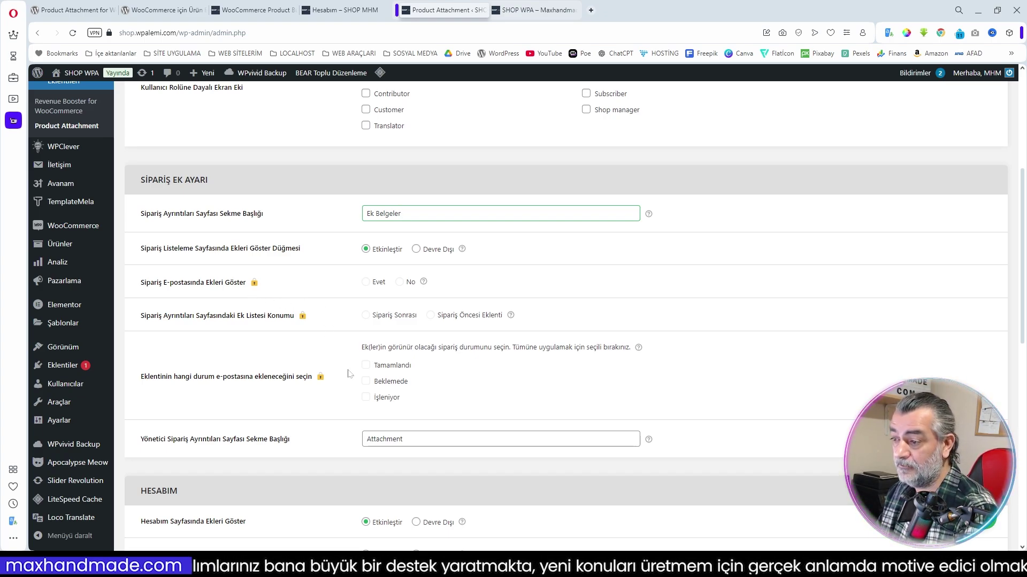
{"action": "scroll", "coordinate": [309, 343], "scroll_direction": "down", "scroll_amount": 1}
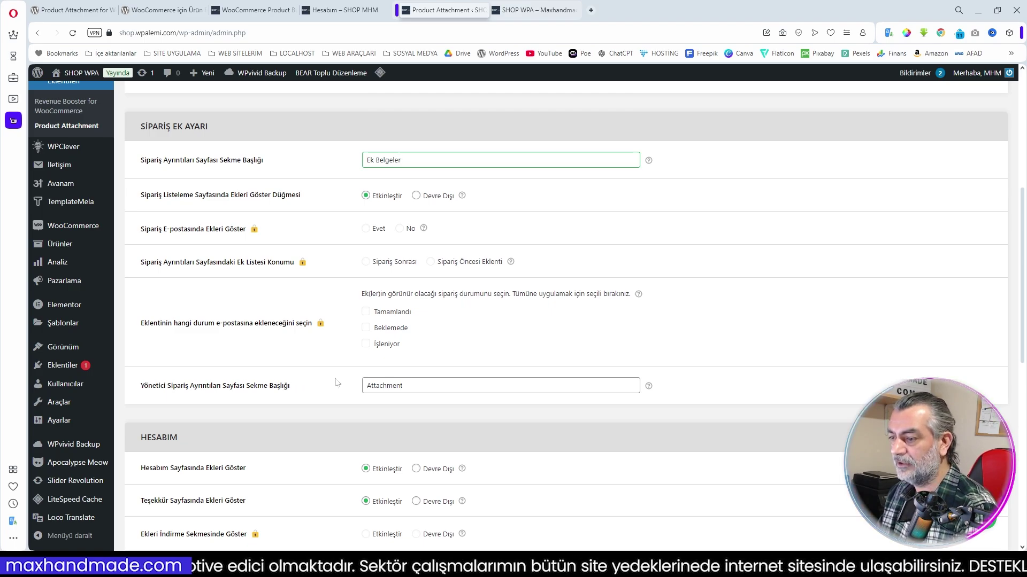
{"action": "scroll", "coordinate": [335, 383], "scroll_direction": "down", "scroll_amount": 1}
{"action": "left_click", "coordinate": [407, 332]}
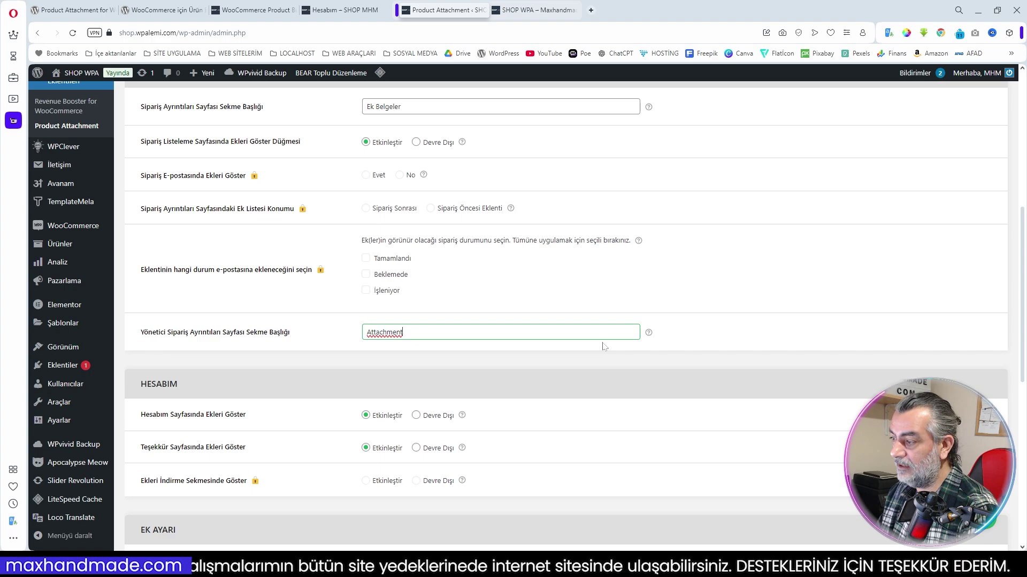
{"action": "left_click", "coordinate": [649, 333]}
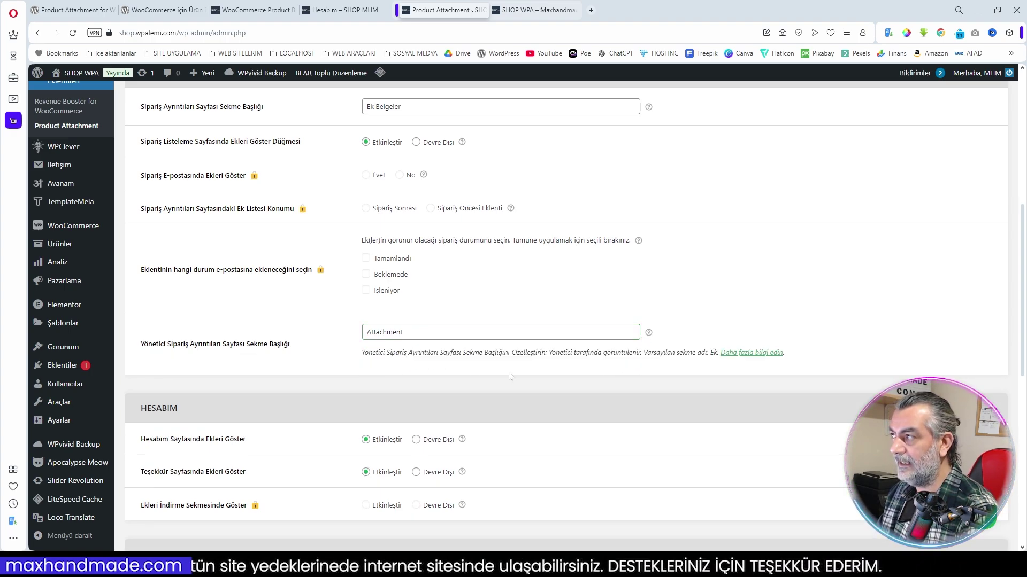
Step: Set the admin order details page tab title in the order attachment settings to "Ek"
{"action": "left_click", "coordinate": [403, 332]}
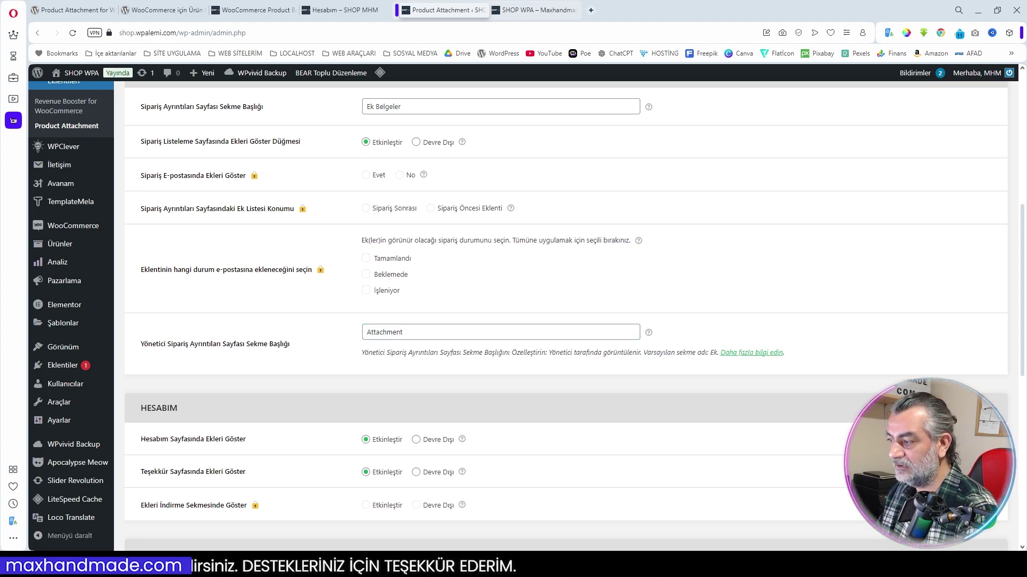
{"action": "left_click", "coordinate": [266, 338]}
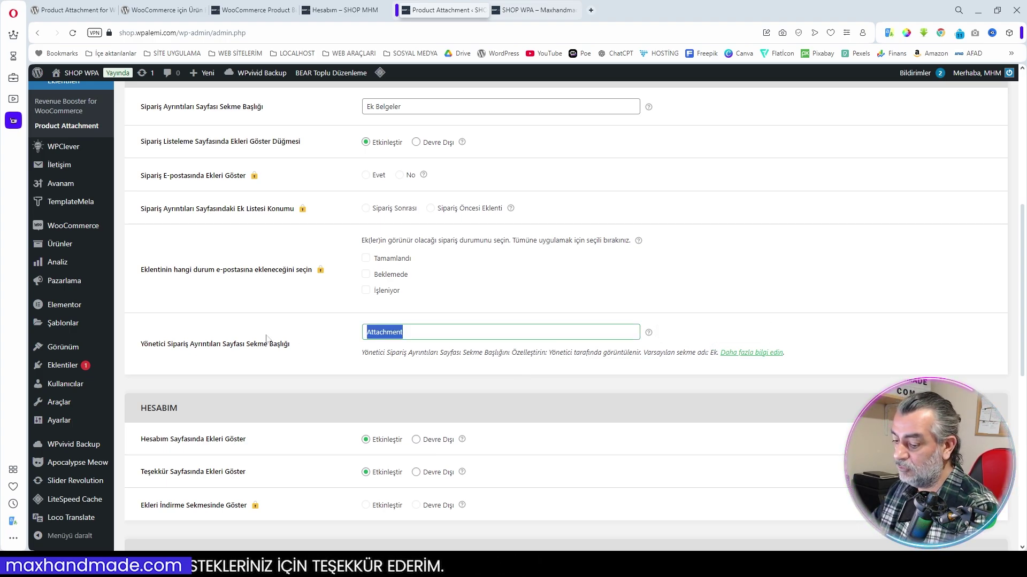
{"action": "type", "text": "Ek"}
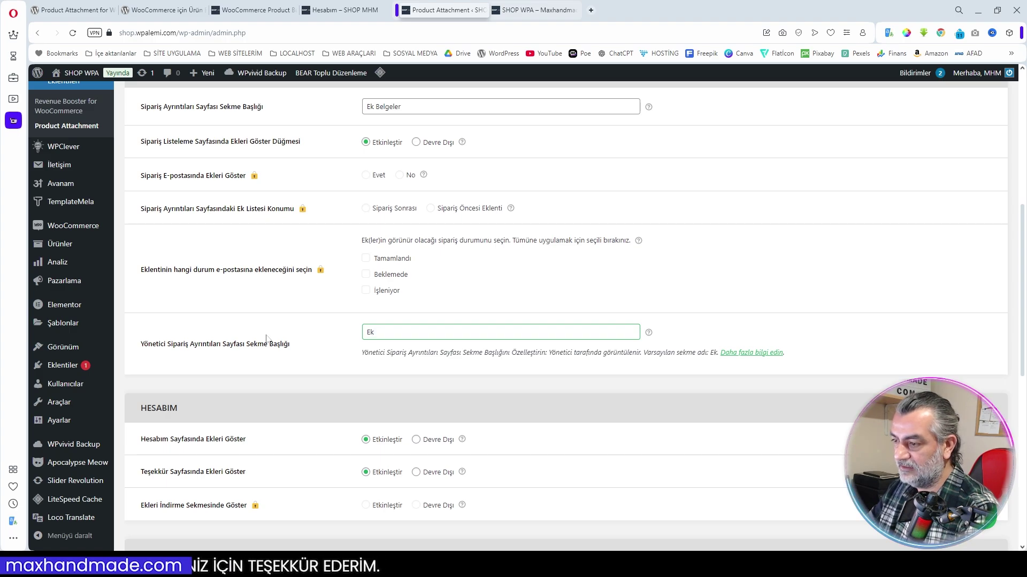
{"action": "scroll", "coordinate": [638, 369], "scroll_direction": "down", "scroll_amount": 5}
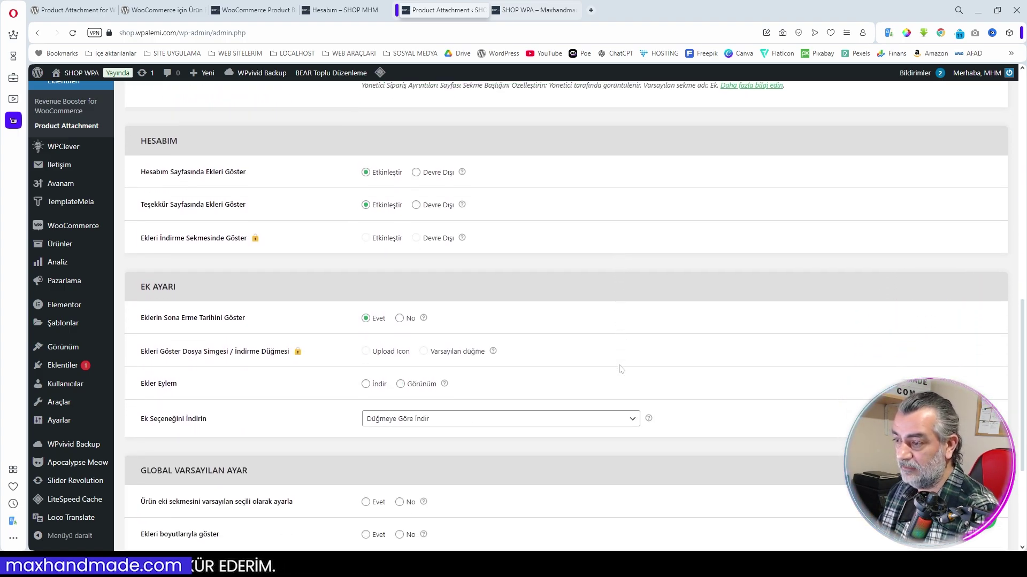
{"action": "scroll", "coordinate": [620, 369], "scroll_direction": "up", "scroll_amount": 4}
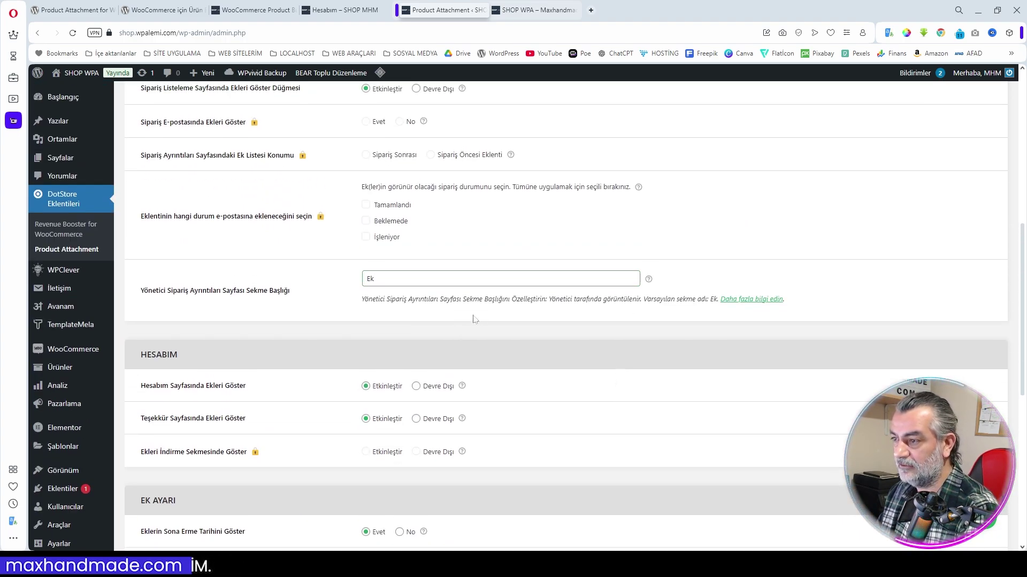
Step: Set the attachments action (Ekler Eylem) to Görünüm so attachments are viewed in the browser, and show that setting's help description
{"action": "scroll", "coordinate": [473, 319], "scroll_direction": "down", "scroll_amount": 2}
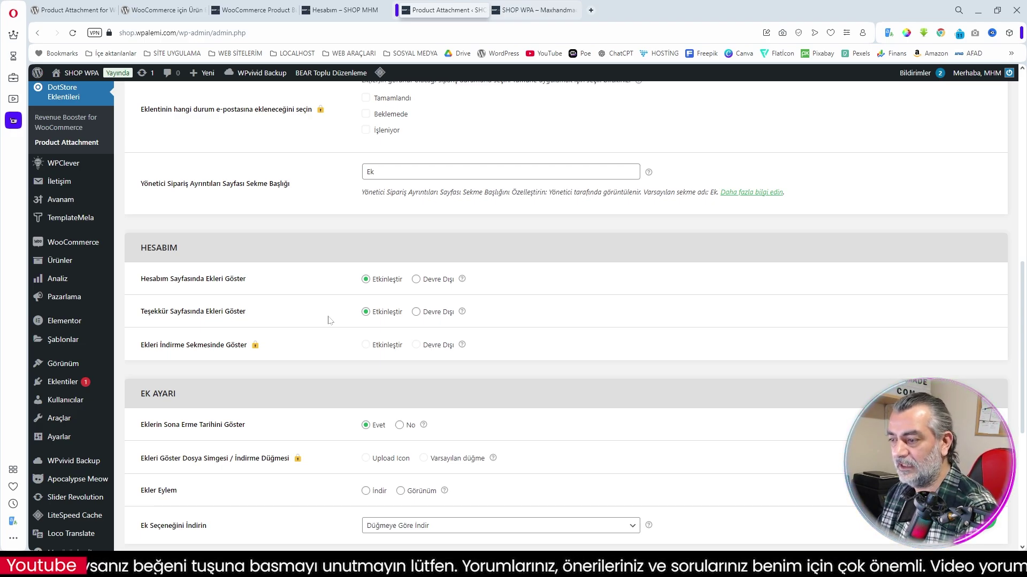
{"action": "scroll", "coordinate": [328, 320], "scroll_direction": "down", "scroll_amount": 2}
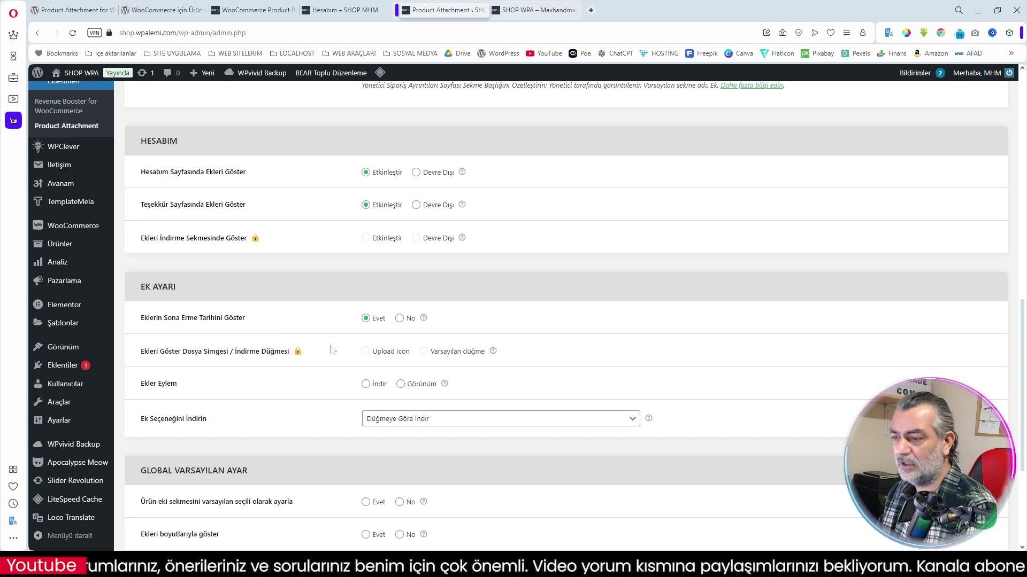
{"action": "left_click", "coordinate": [366, 385]}
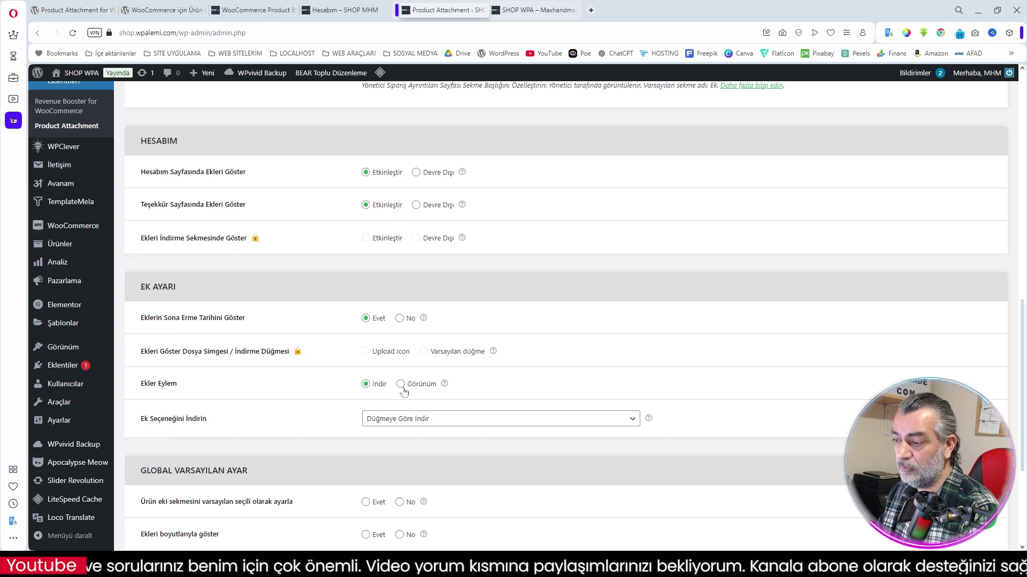
{"action": "left_click", "coordinate": [366, 385]}
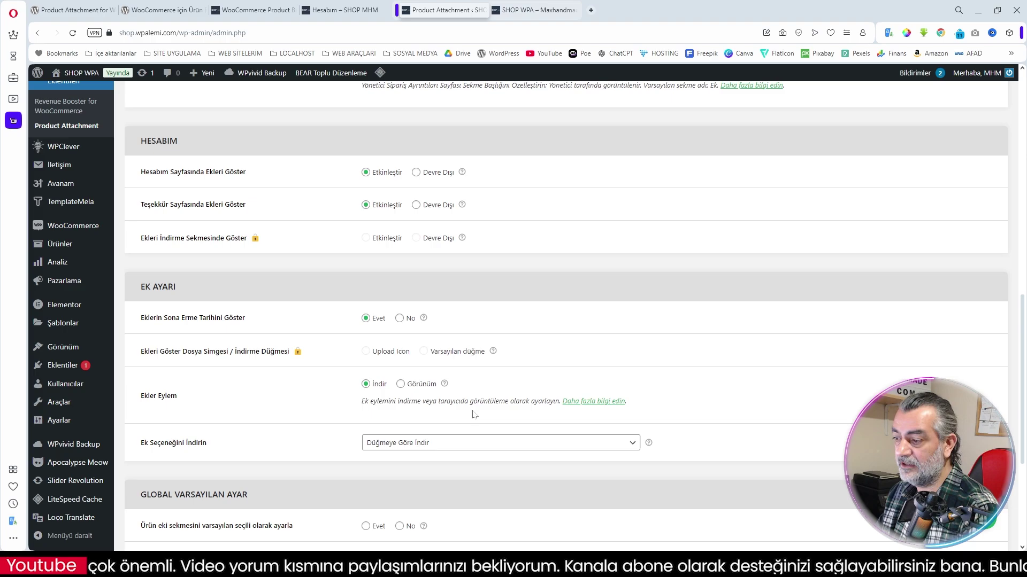
{"action": "left_click", "coordinate": [399, 384]}
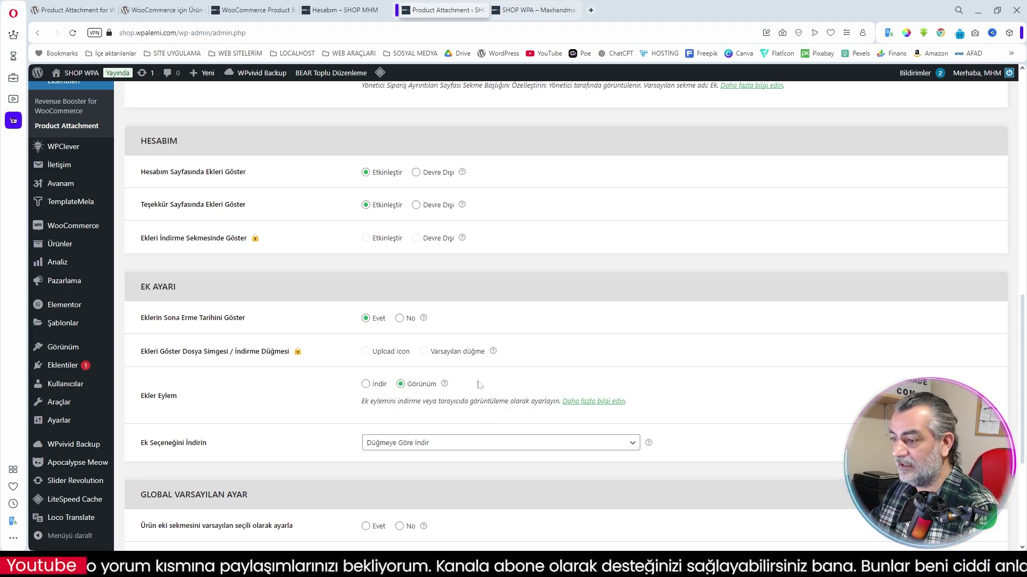
Step: Set the attachment download option (Ek Seçeneğini İndirin) to "Her ikisi de"
{"action": "scroll", "coordinate": [478, 385], "scroll_direction": "down", "scroll_amount": 2}
{"action": "left_click", "coordinate": [407, 337]}
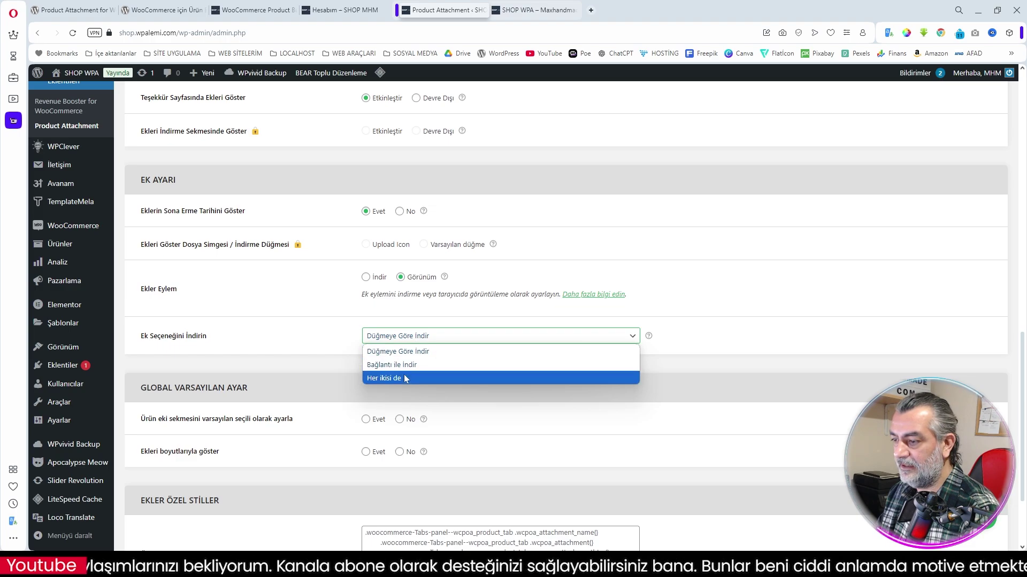
{"action": "left_click", "coordinate": [395, 378]}
{"action": "left_click", "coordinate": [375, 337]}
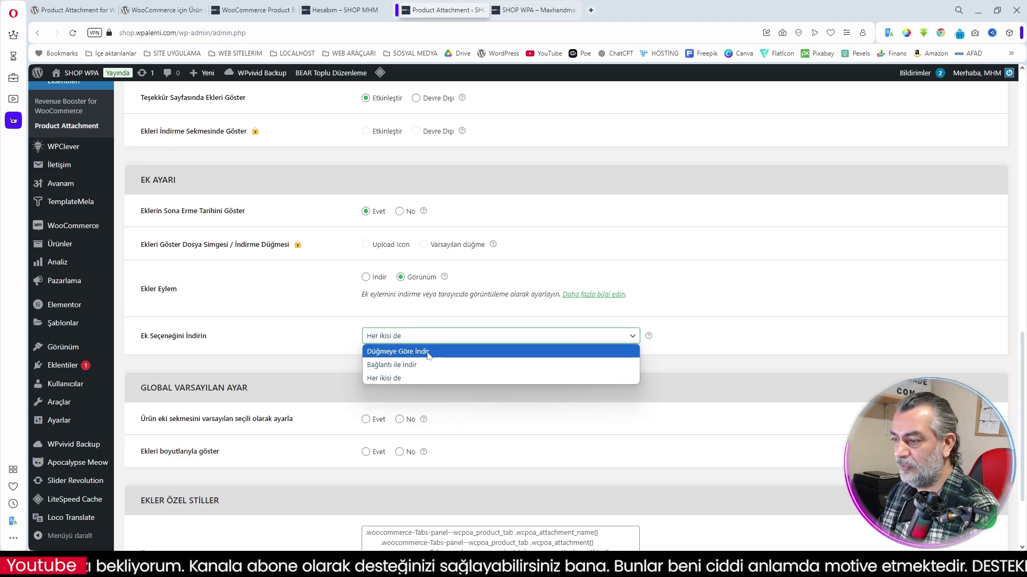
{"action": "left_click", "coordinate": [390, 377]}
Step: Set attachments to be shown with their sizes (Evet) in the global default settings and save the general settings
{"action": "scroll", "coordinate": [201, 320], "scroll_direction": "down", "scroll_amount": 2}
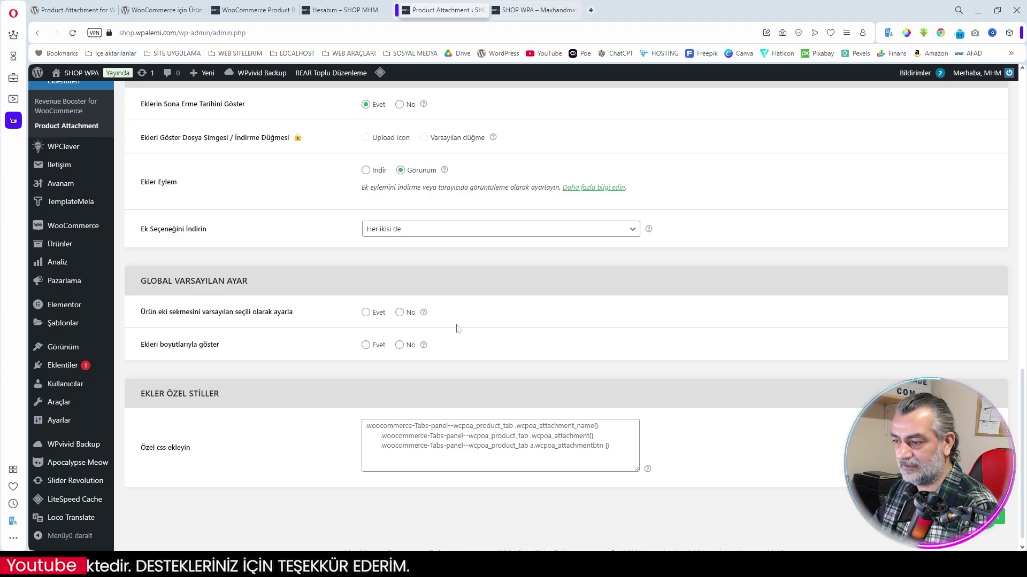
{"action": "left_click", "coordinate": [366, 344]}
{"action": "scroll", "coordinate": [508, 346], "scroll_direction": "down", "scroll_amount": 1}
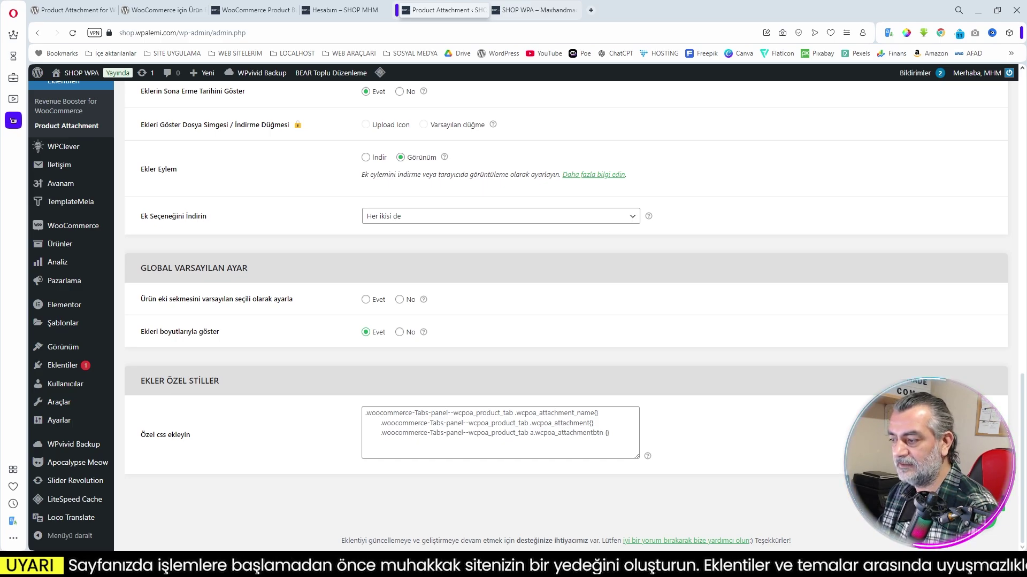
{"action": "left_click", "coordinate": [366, 414]}
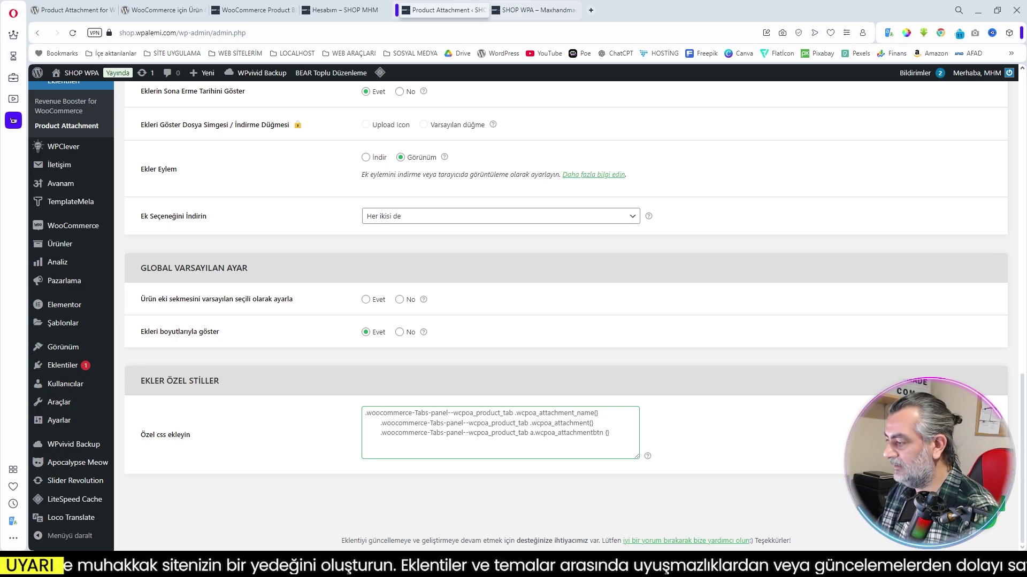
{"action": "left_click", "coordinate": [945, 506]}
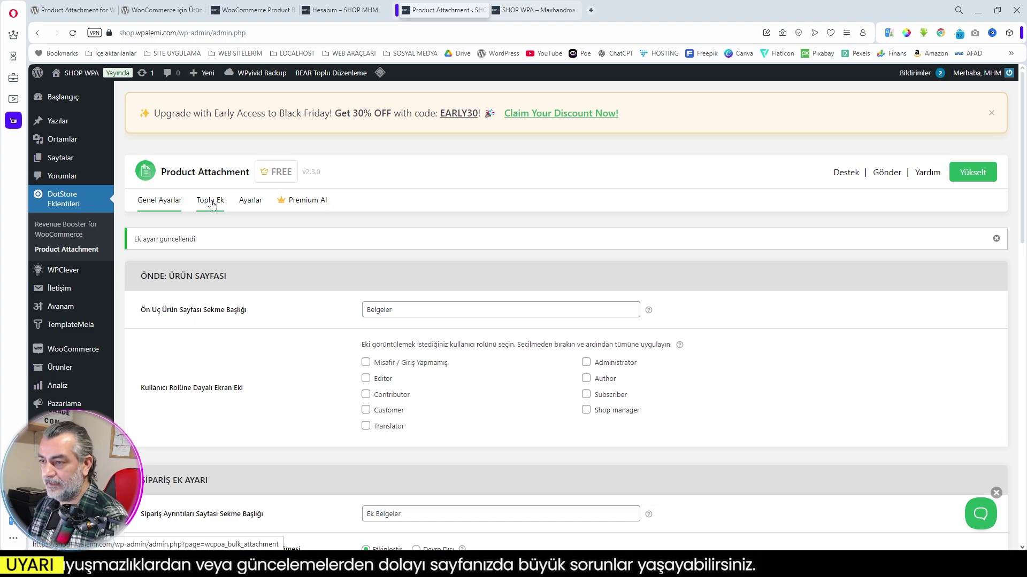
Step: Add a new bulk product attachment named "Kullanım Kılavuzu" with the description "Ürün kullanım kılavuzu"
{"action": "scroll", "coordinate": [448, 388], "scroll_direction": "down", "scroll_amount": 1}
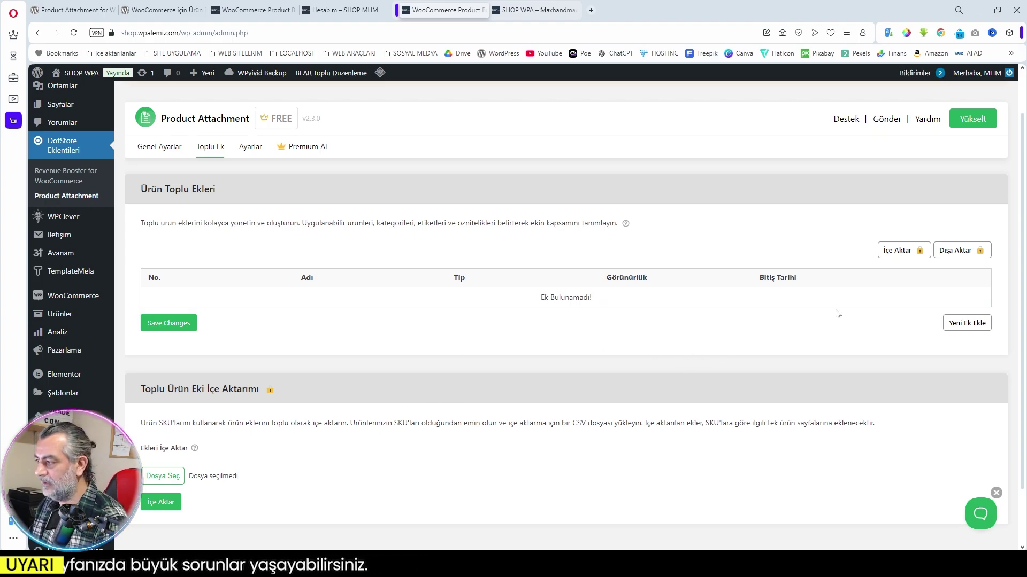
{"action": "left_click", "coordinate": [966, 323]}
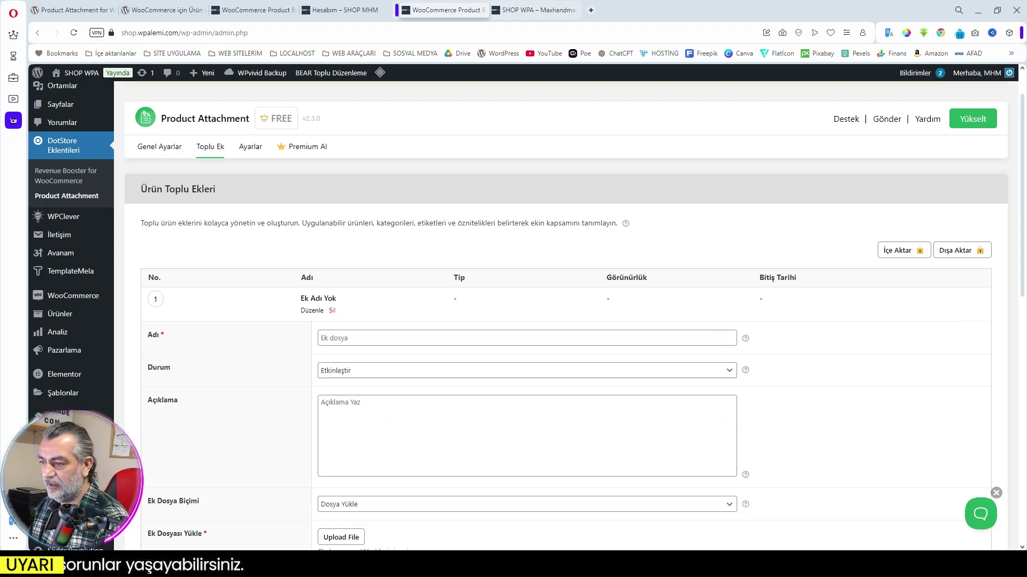
{"action": "type", "text": "Kullanım Kılavuzu"}
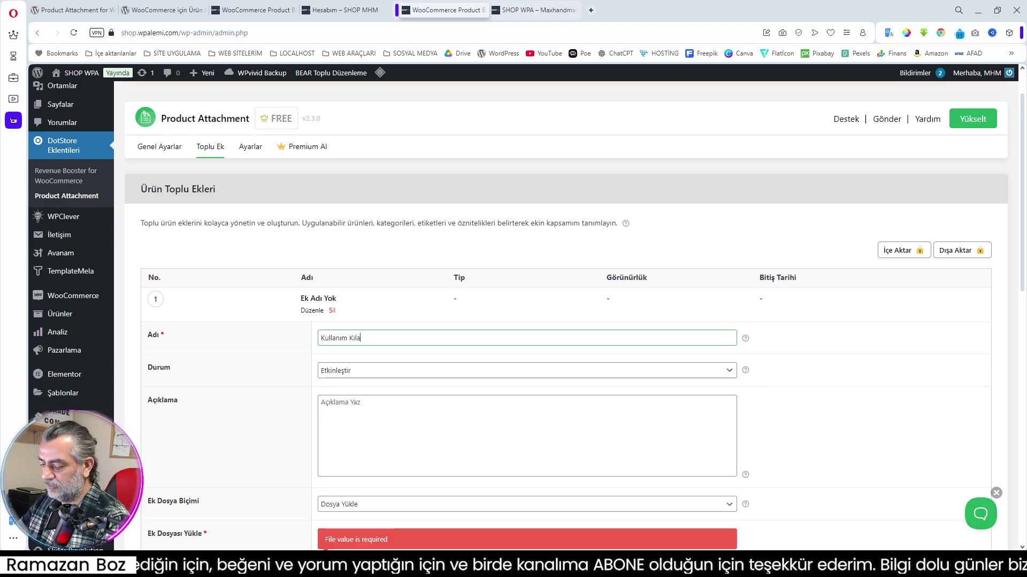
{"action": "scroll", "coordinate": [828, 414], "scroll_direction": "down", "scroll_amount": 4}
{"action": "left_click", "coordinate": [481, 214]}
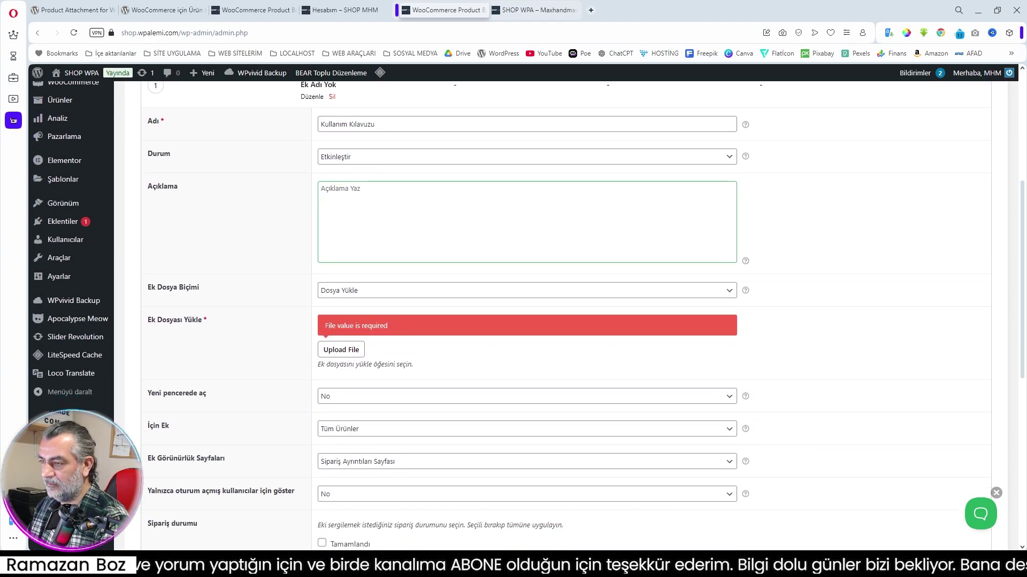
{"action": "type", "text": "Ürün kullanım kılavuzu"}
Step: Assign Akilli-Telefon-Kullanim-Kilavuzu.pdf from the media library as the attachment's file
{"action": "left_click", "coordinate": [342, 350]}
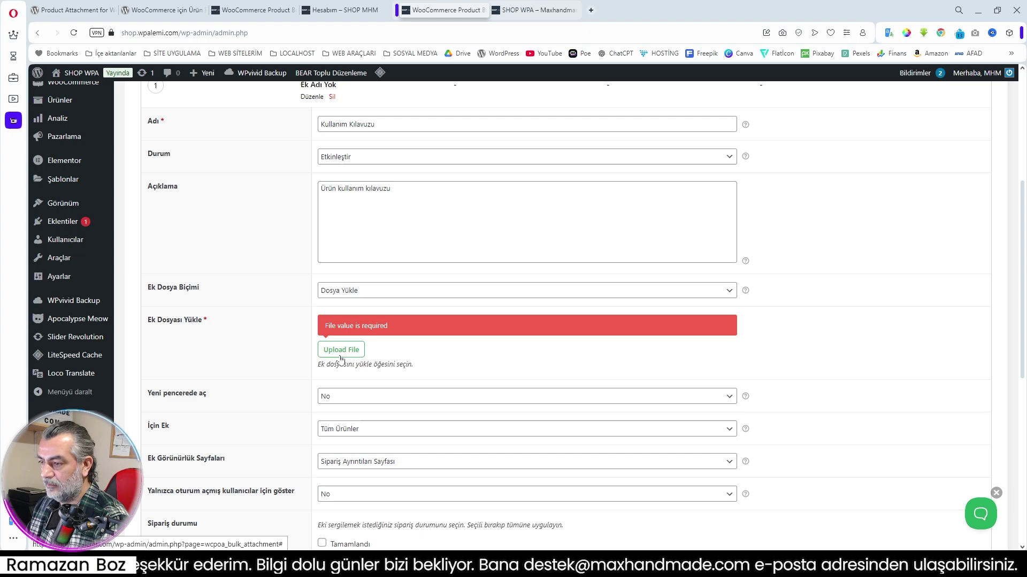
{"action": "left_click", "coordinate": [341, 350]}
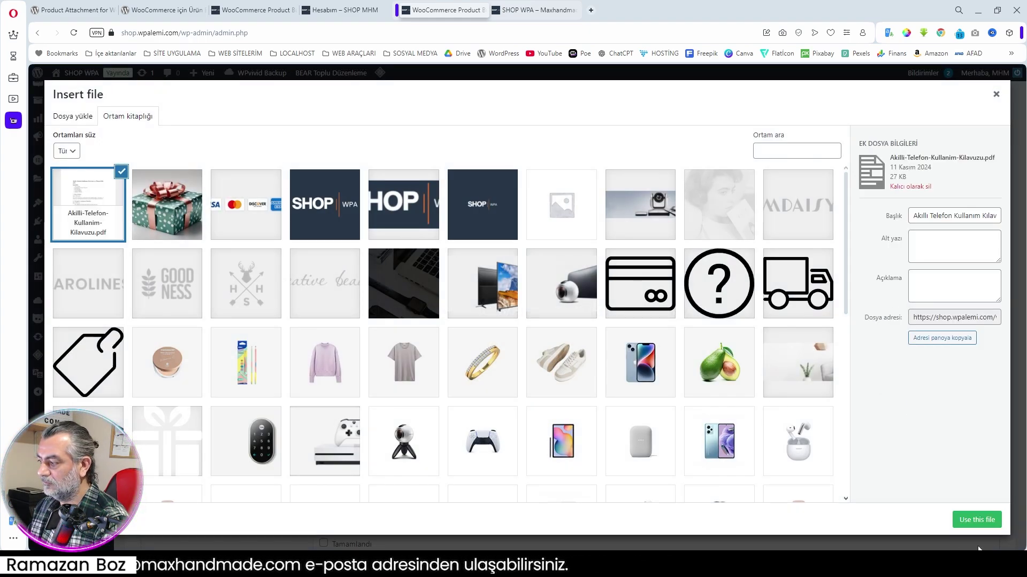
{"action": "left_click", "coordinate": [976, 520]}
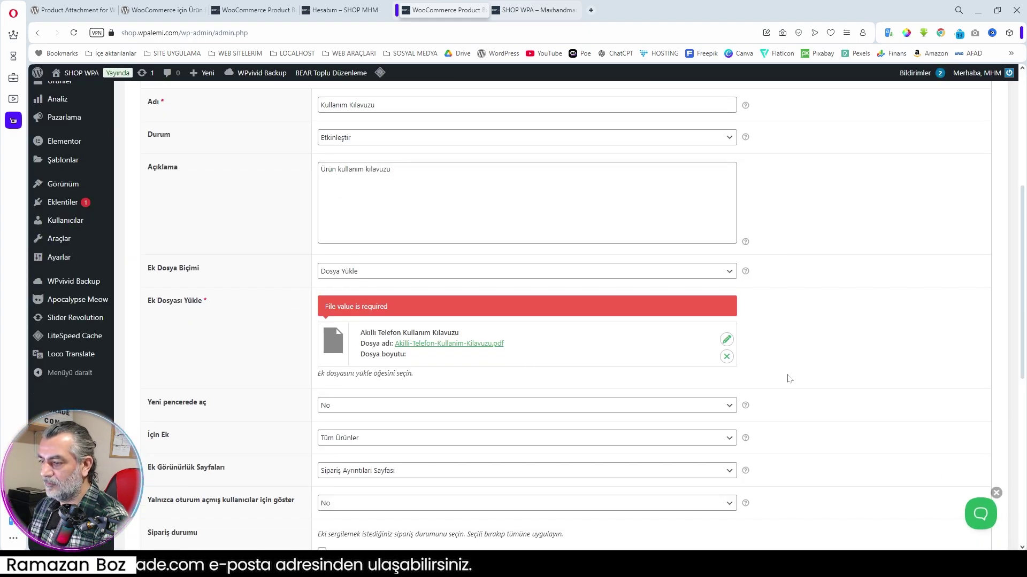
Step: Set the attachment to open in a new window (Evet) and keep it applied to all products (Tüm Ürünler)
{"action": "left_click", "coordinate": [339, 319]}
{"action": "left_click", "coordinate": [342, 345]}
{"action": "left_click", "coordinate": [350, 351]}
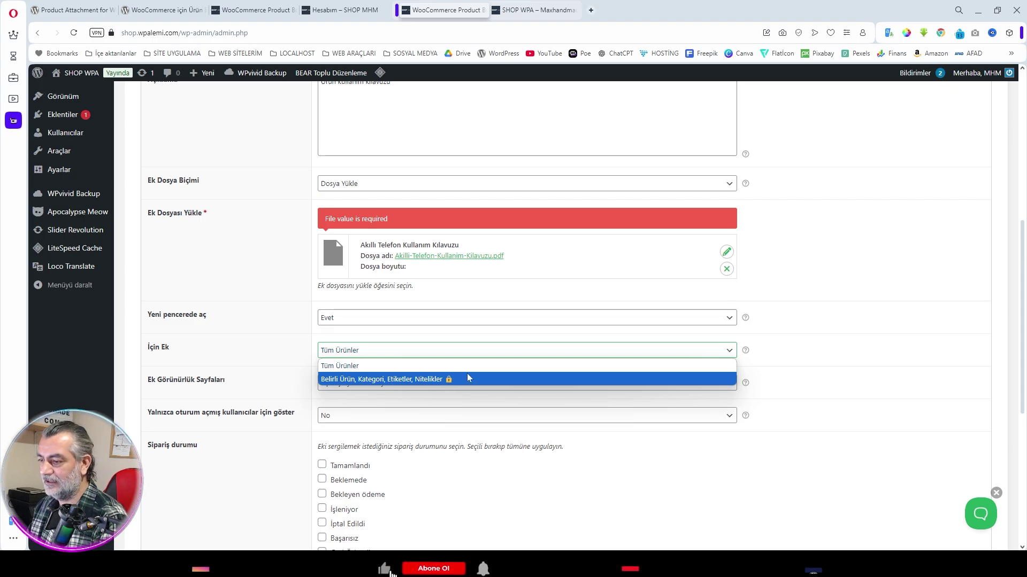
{"action": "left_click", "coordinate": [370, 358]}
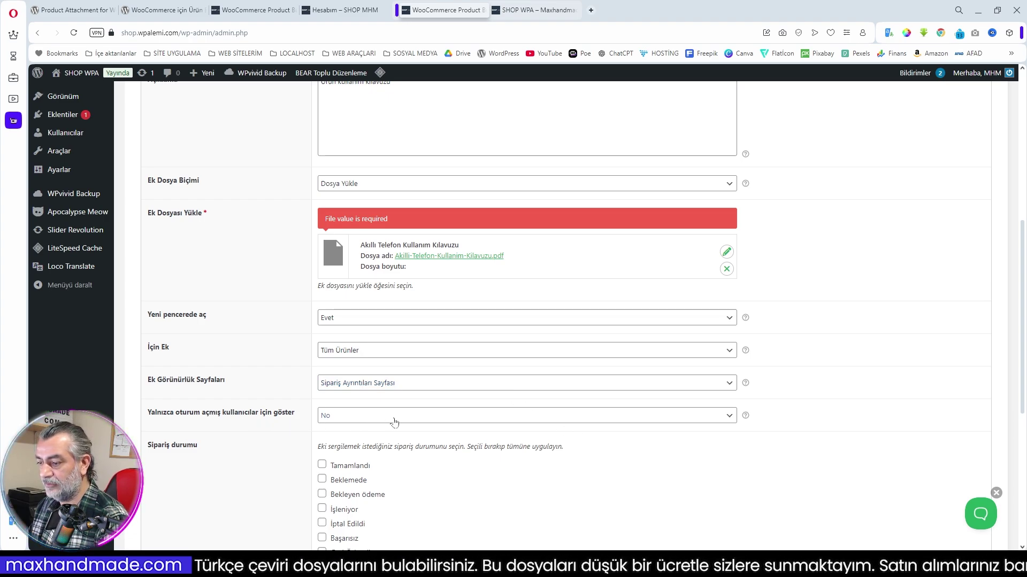
Step: Set the attachment to expire on the specific date (Belirli tarih) 2024/11/30 and save the bulk attachment
{"action": "scroll", "coordinate": [640, 489], "scroll_direction": "down", "scroll_amount": 3}
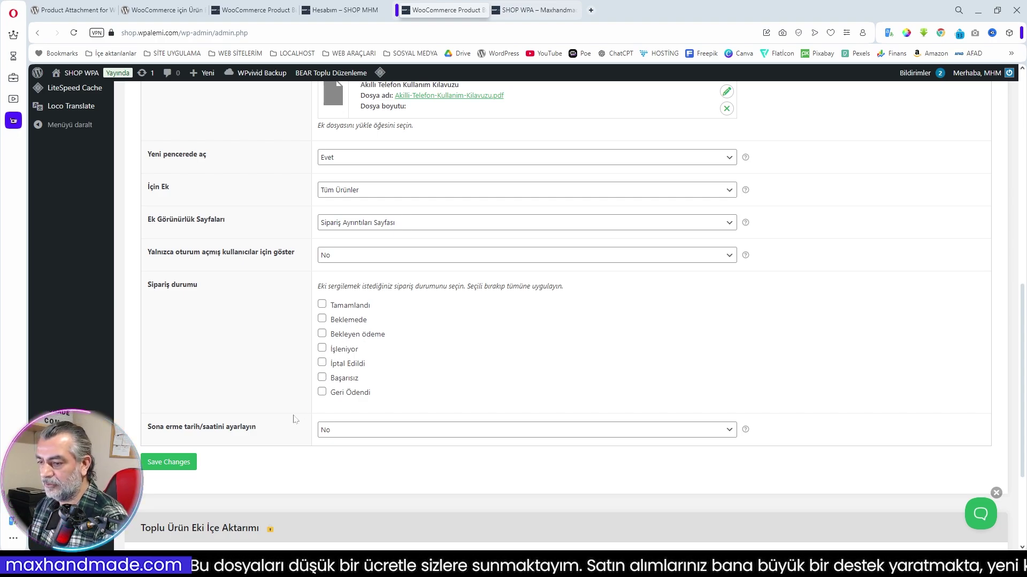
{"action": "left_click", "coordinate": [338, 434]}
{"action": "left_click", "coordinate": [342, 459]}
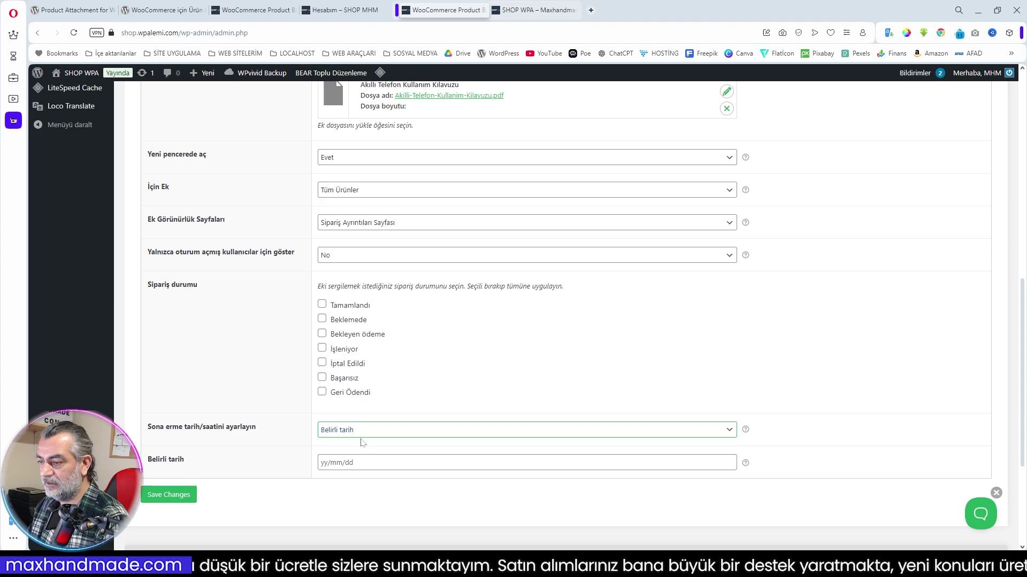
{"action": "left_click", "coordinate": [343, 463]}
{"action": "left_click", "coordinate": [405, 442]}
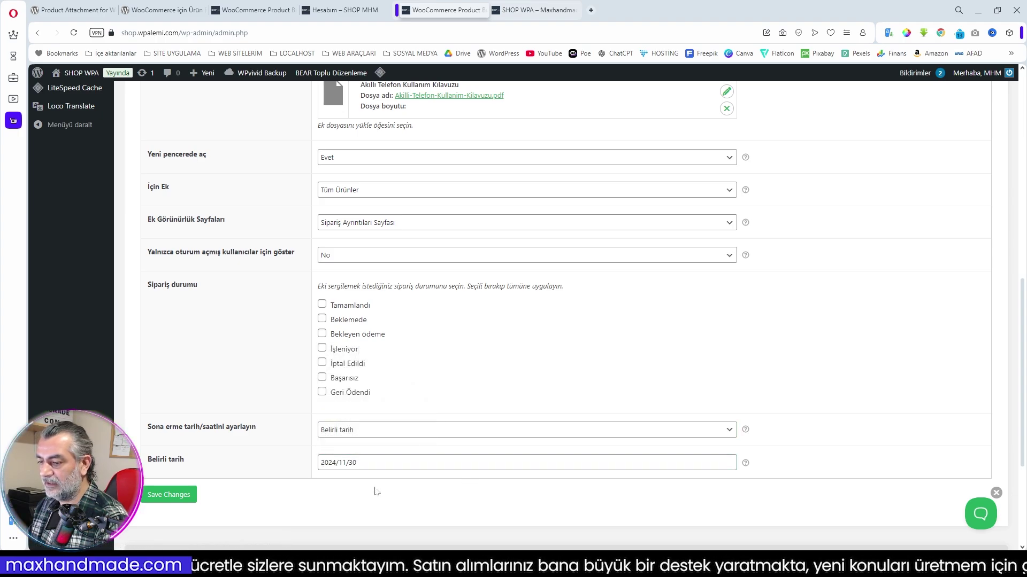
{"action": "left_click", "coordinate": [190, 495]}
{"action": "scroll", "coordinate": [545, 416], "scroll_direction": "down", "scroll_amount": 1}
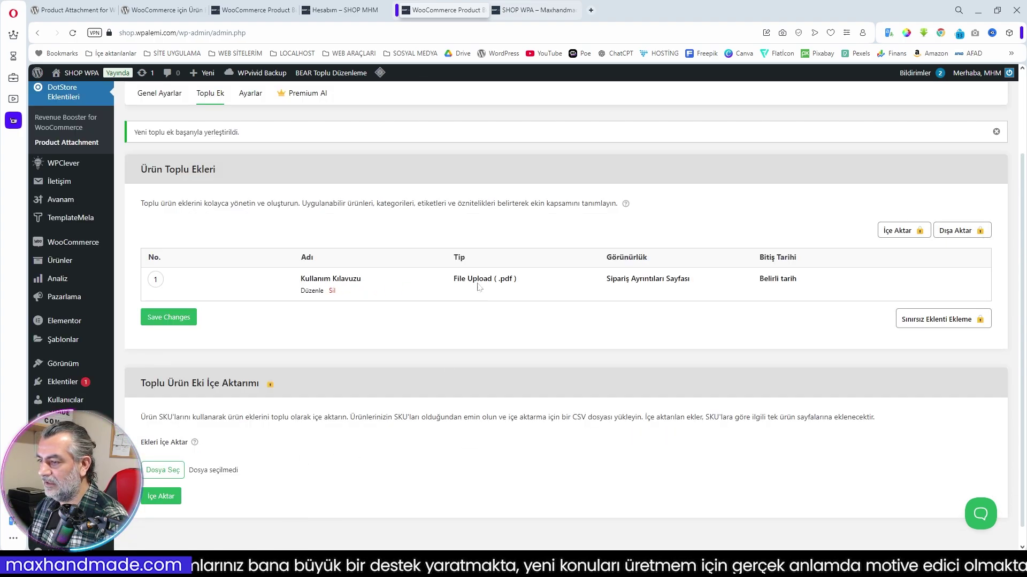
Step: Open the plugin's Ayarlar getting-started guide and look through its illustrated setup steps
{"action": "scroll", "coordinate": [660, 316], "scroll_direction": "up", "scroll_amount": 3}
{"action": "left_click", "coordinate": [250, 142]}
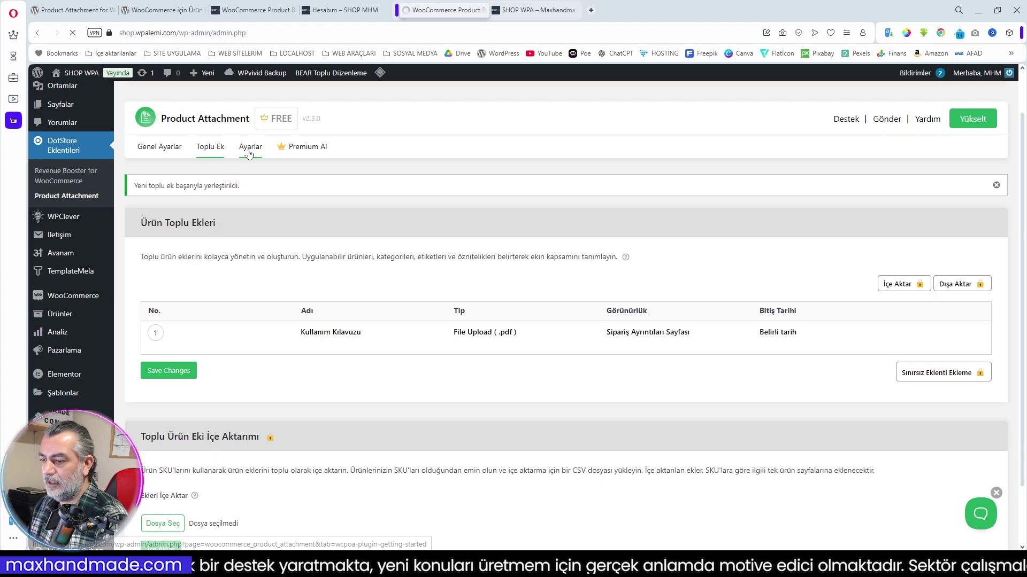
{"action": "scroll", "coordinate": [515, 203], "scroll_direction": "down", "scroll_amount": 5}
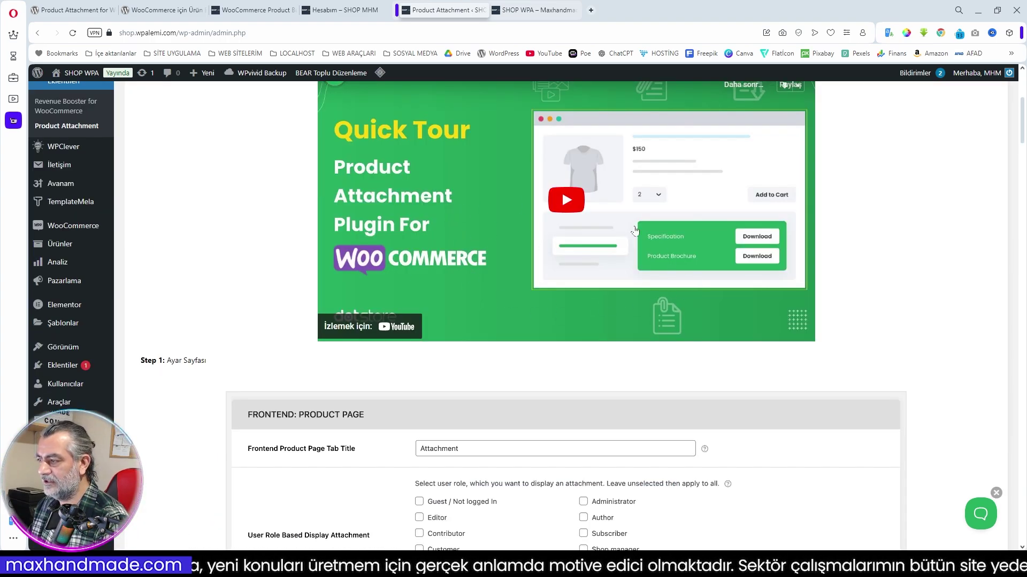
{"action": "scroll", "coordinate": [578, 284], "scroll_direction": "down", "scroll_amount": 2}
{"action": "scroll", "coordinate": [578, 285], "scroll_direction": "down", "scroll_amount": 12}
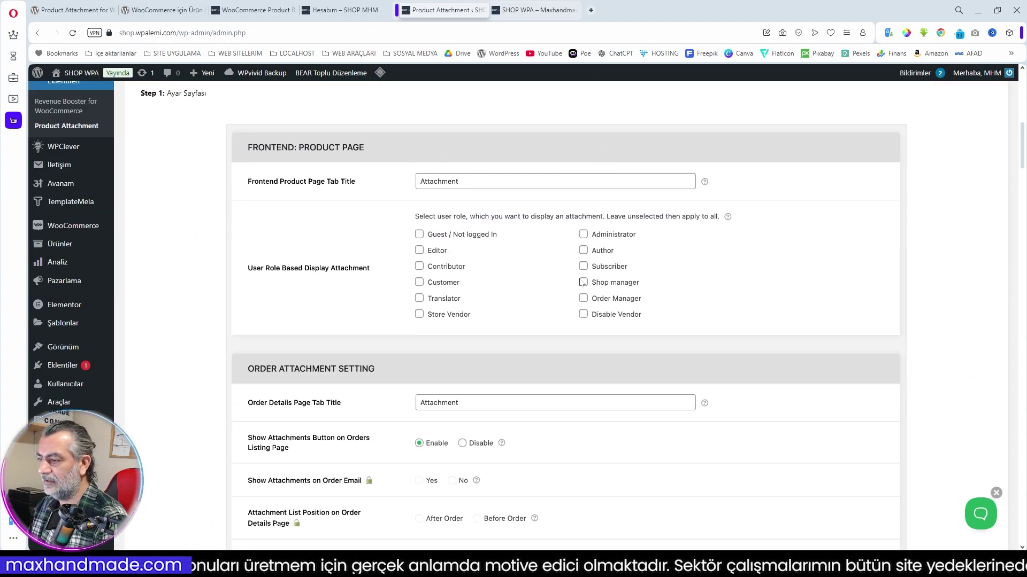
{"action": "scroll", "coordinate": [584, 283], "scroll_direction": "down", "scroll_amount": 15}
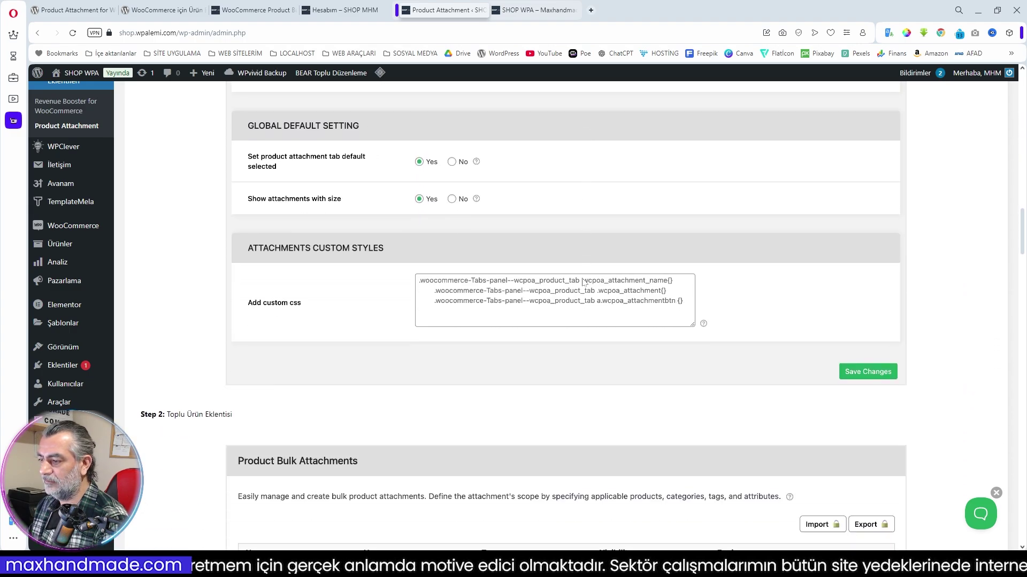
{"action": "scroll", "coordinate": [706, 295], "scroll_direction": "down", "scroll_amount": 10}
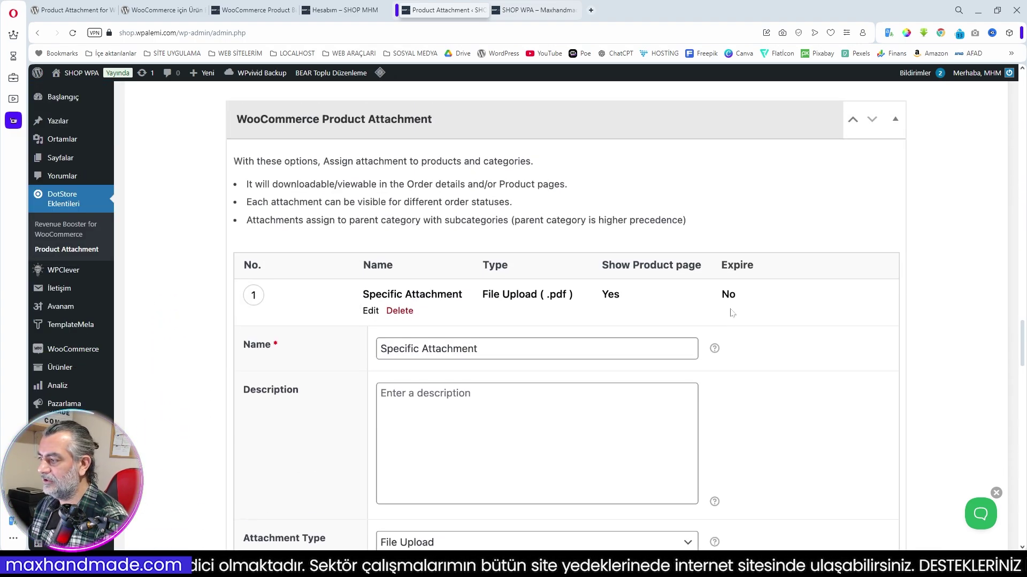
{"action": "scroll", "coordinate": [717, 305], "scroll_direction": "up", "scroll_amount": 20}
{"action": "scroll", "coordinate": [731, 313], "scroll_direction": "up", "scroll_amount": 10}
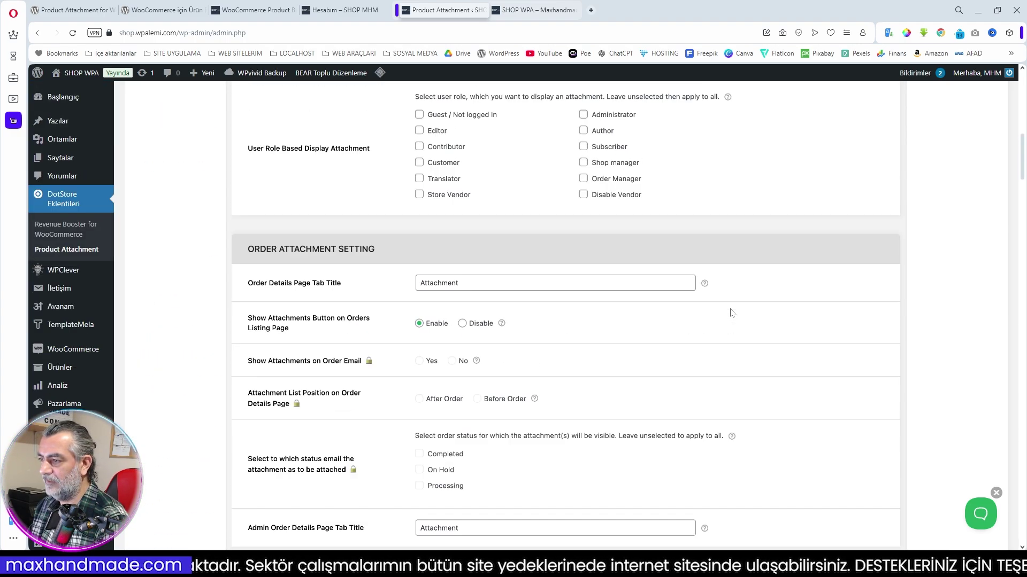
Step: Open the plugin's Genel Ayarlar and review the product page, order attachment and account settings
{"action": "left_click", "coordinate": [250, 199]}
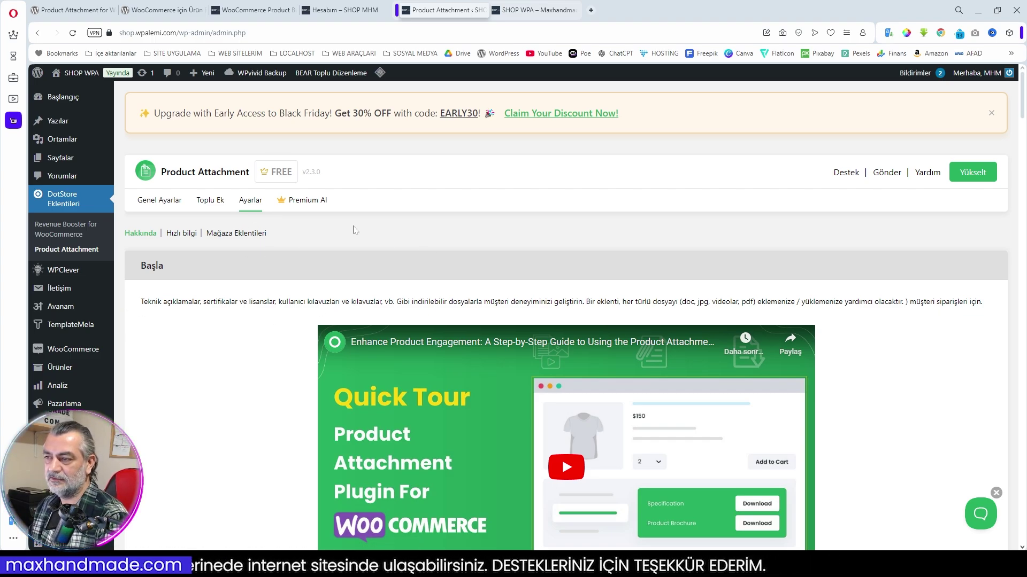
{"action": "left_click", "coordinate": [165, 205]}
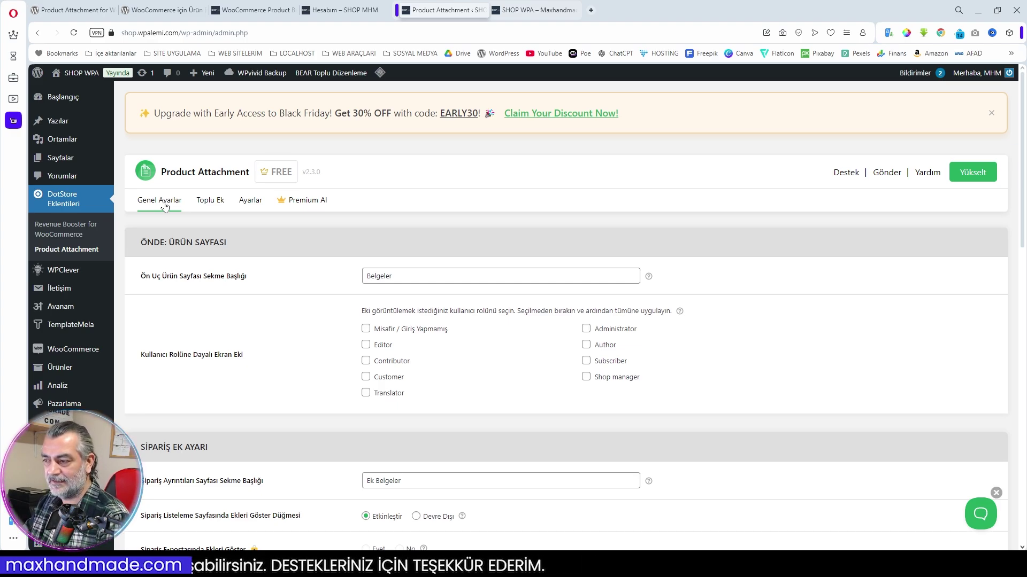
{"action": "scroll", "coordinate": [479, 417], "scroll_direction": "down", "scroll_amount": 3}
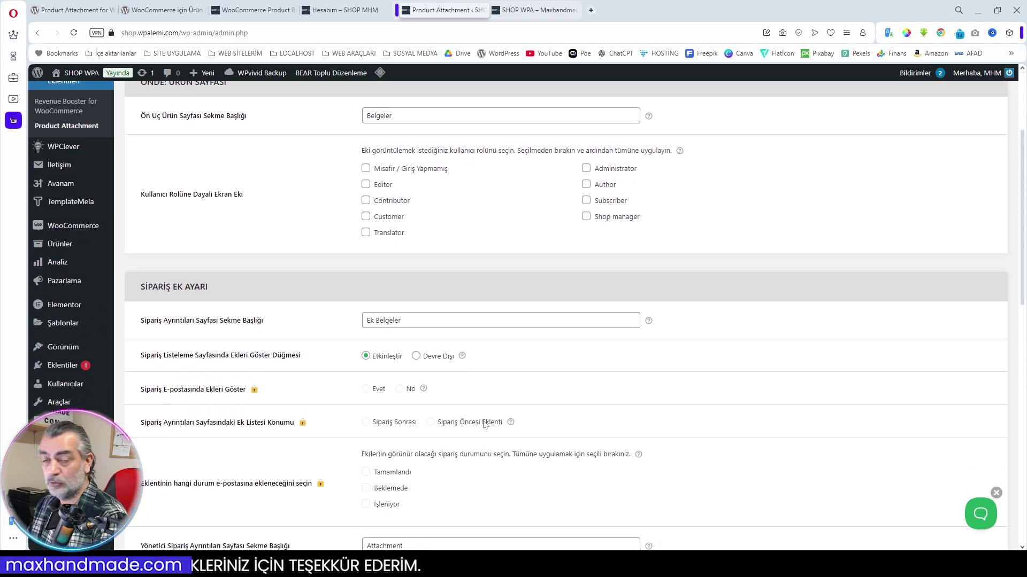
{"action": "scroll", "coordinate": [486, 468], "scroll_direction": "down", "scroll_amount": 1}
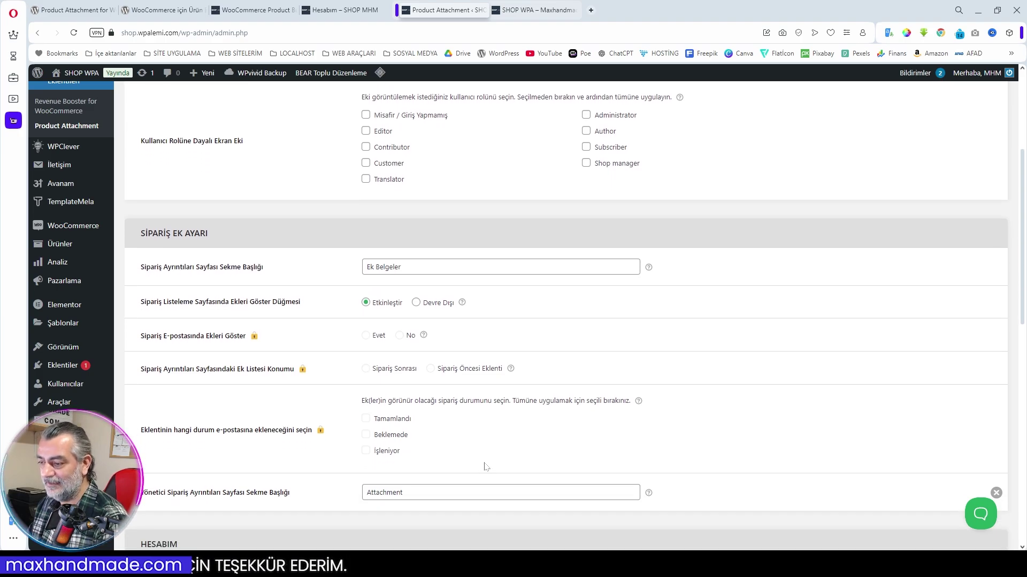
{"action": "scroll", "coordinate": [487, 466], "scroll_direction": "down", "scroll_amount": 3}
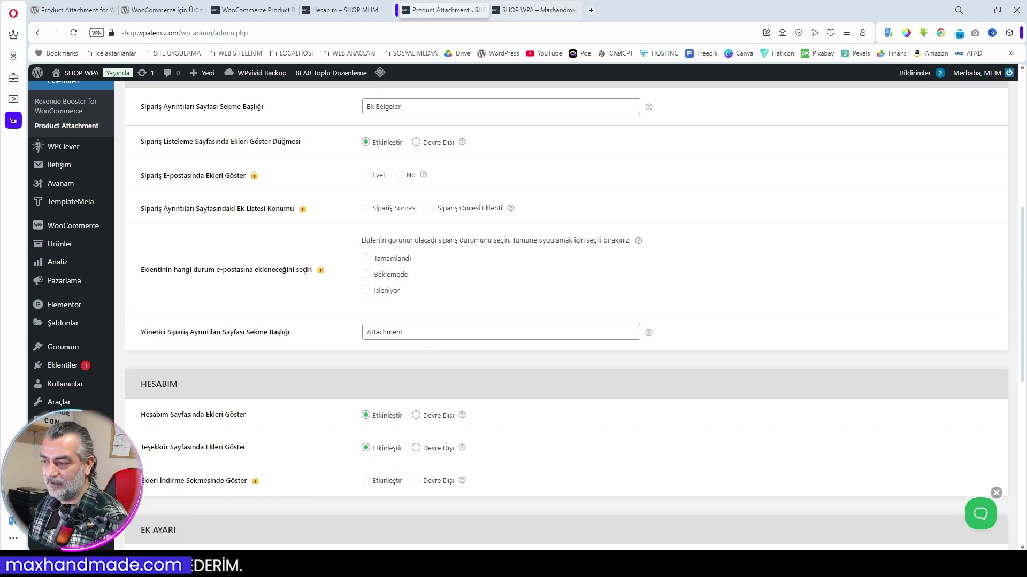
{"action": "double_click", "coordinate": [384, 332]}
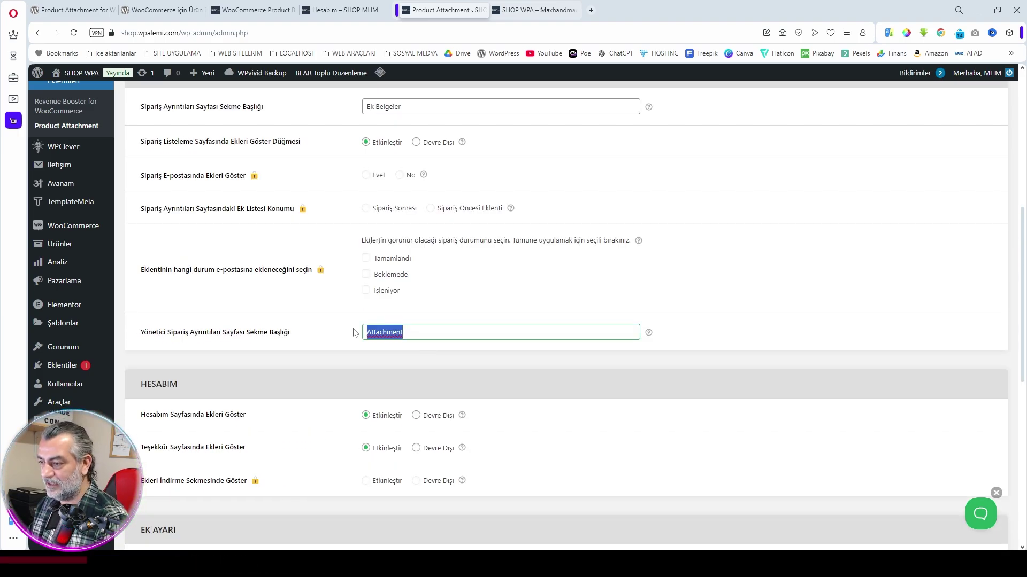
{"action": "left_click", "coordinate": [403, 349]}
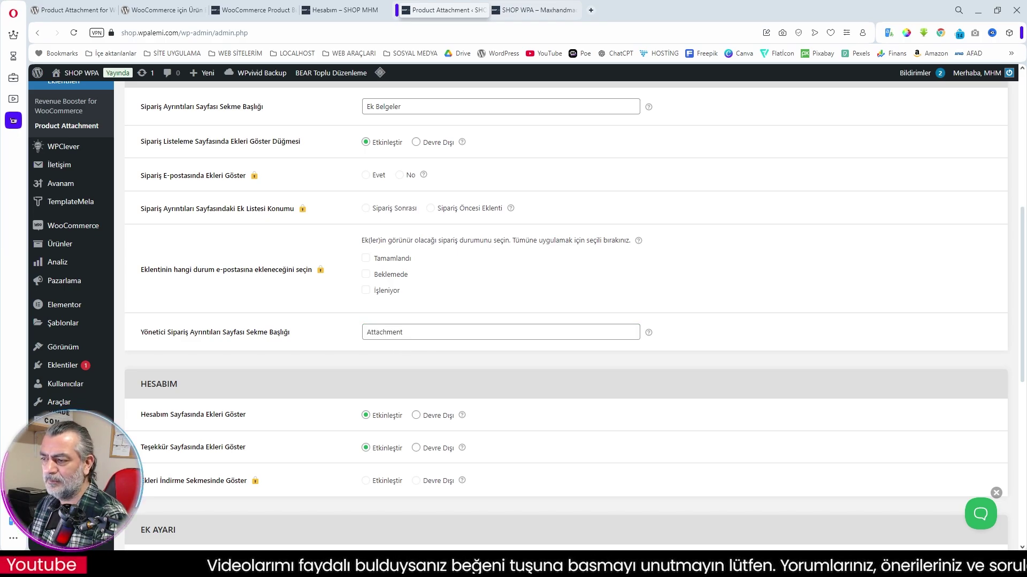
{"action": "scroll", "coordinate": [523, 358], "scroll_direction": "down", "scroll_amount": 3}
{"action": "scroll", "coordinate": [522, 357], "scroll_direction": "up", "scroll_amount": 10}
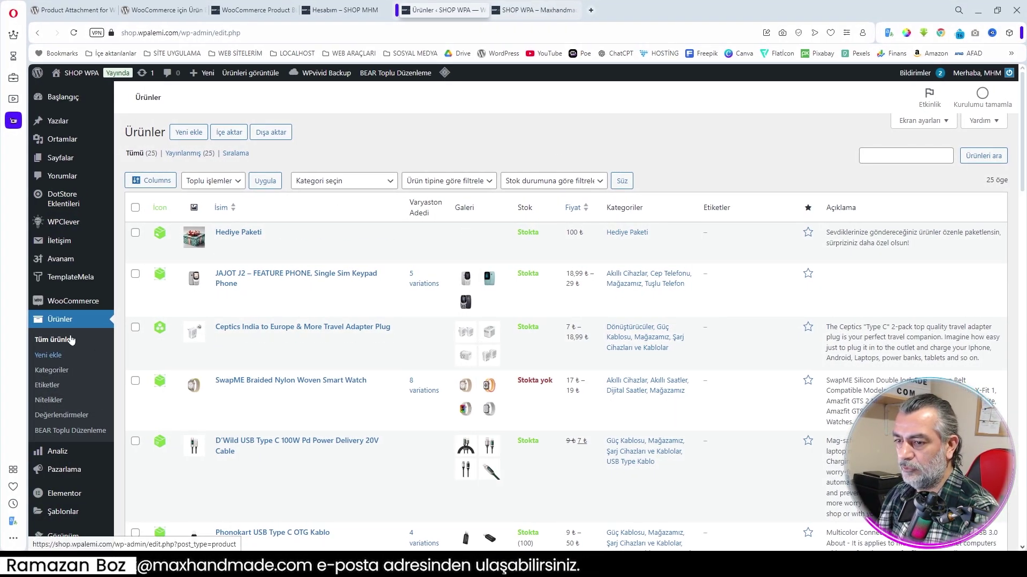
Step: Open the JAJOT J2 feature phone product for editing and add a product attachment named Ürün Özellikleri
{"action": "left_click", "coordinate": [262, 276]}
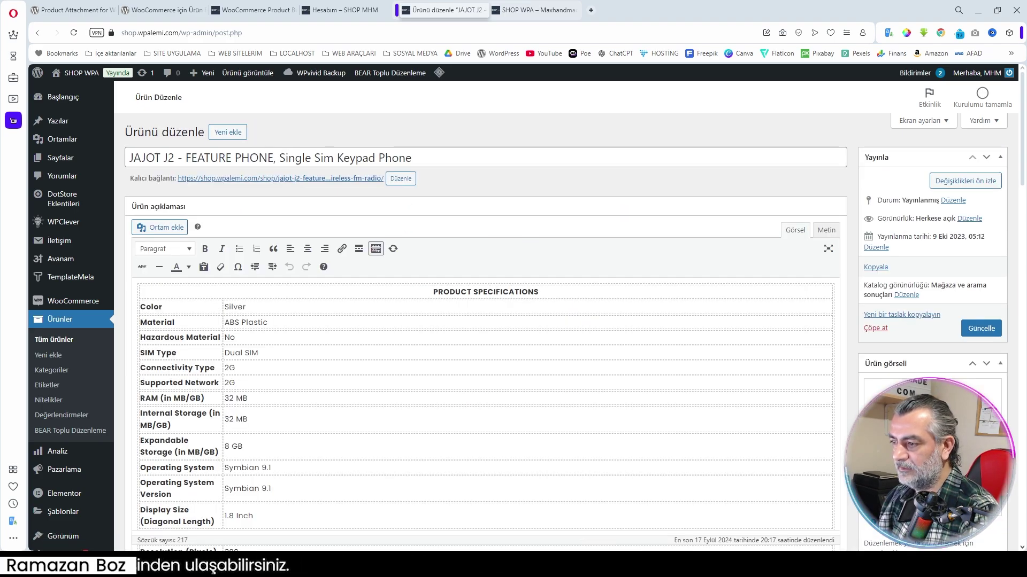
{"action": "scroll", "coordinate": [155, 398], "scroll_direction": "down", "scroll_amount": 15}
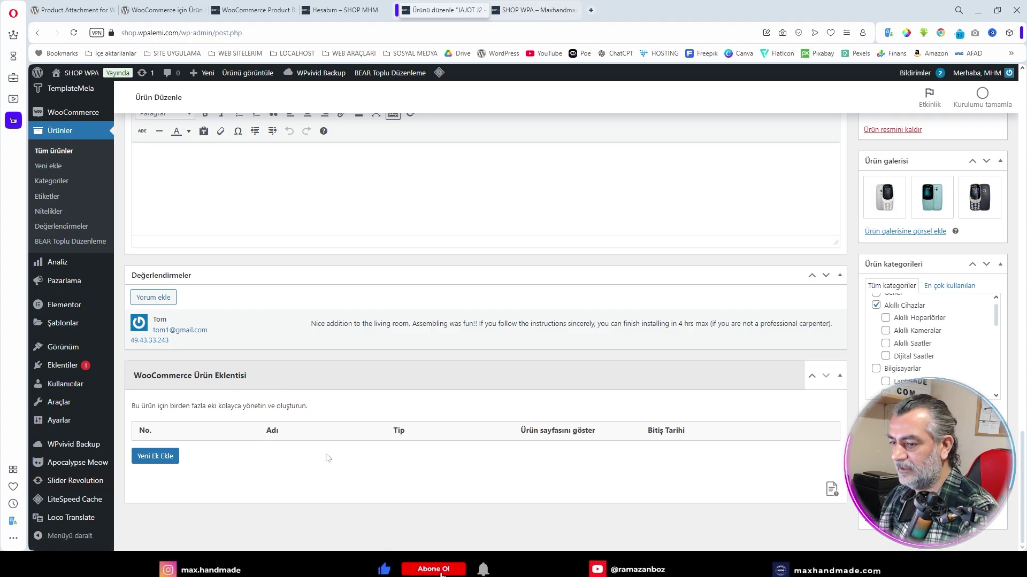
{"action": "left_click", "coordinate": [159, 456]}
{"action": "scroll", "coordinate": [159, 461], "scroll_direction": "down", "scroll_amount": 2}
{"action": "left_click", "coordinate": [342, 384]}
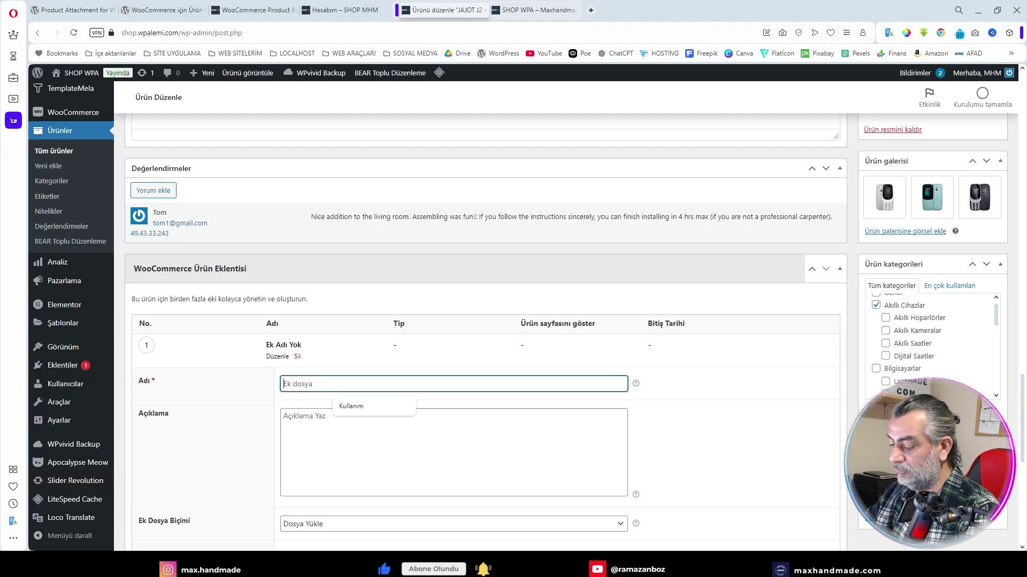
{"action": "type", "text": "Ürün Özellikleri"}
{"action": "left_click", "coordinate": [351, 424]}
{"action": "scroll", "coordinate": [350, 424], "scroll_direction": "down", "scroll_amount": 3}
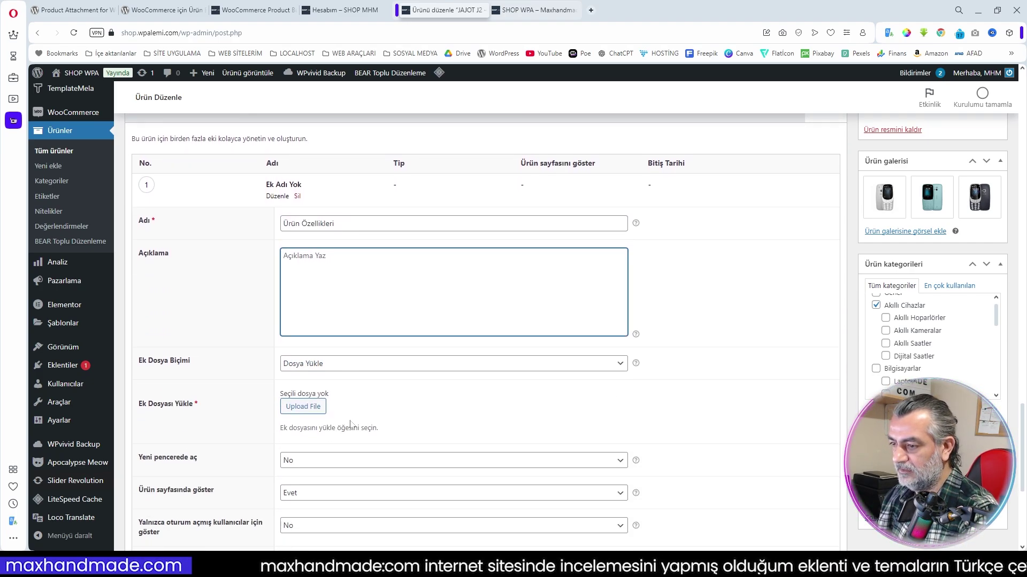
Step: Upload Ürün Özellikleri.pdf as the attachment's file and set it to open in a new window (Evet)
{"action": "left_click", "coordinate": [323, 367]}
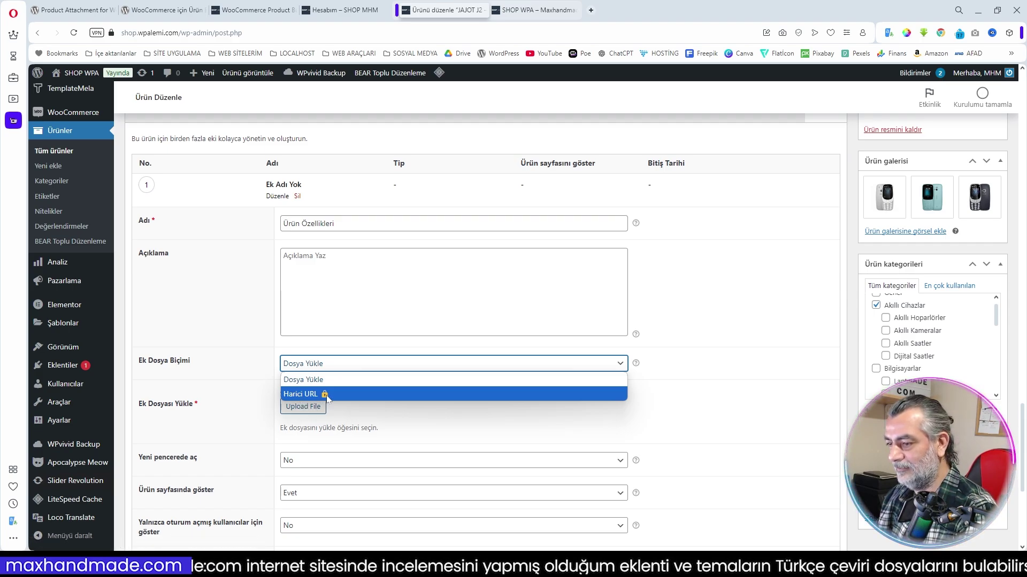
{"action": "left_click", "coordinate": [336, 366]}
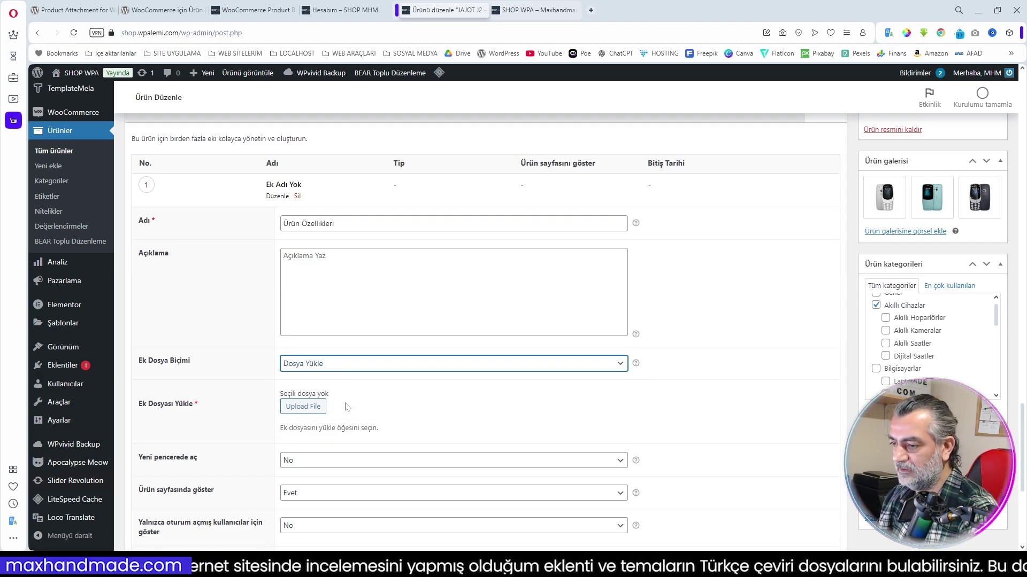
{"action": "left_click", "coordinate": [303, 407]}
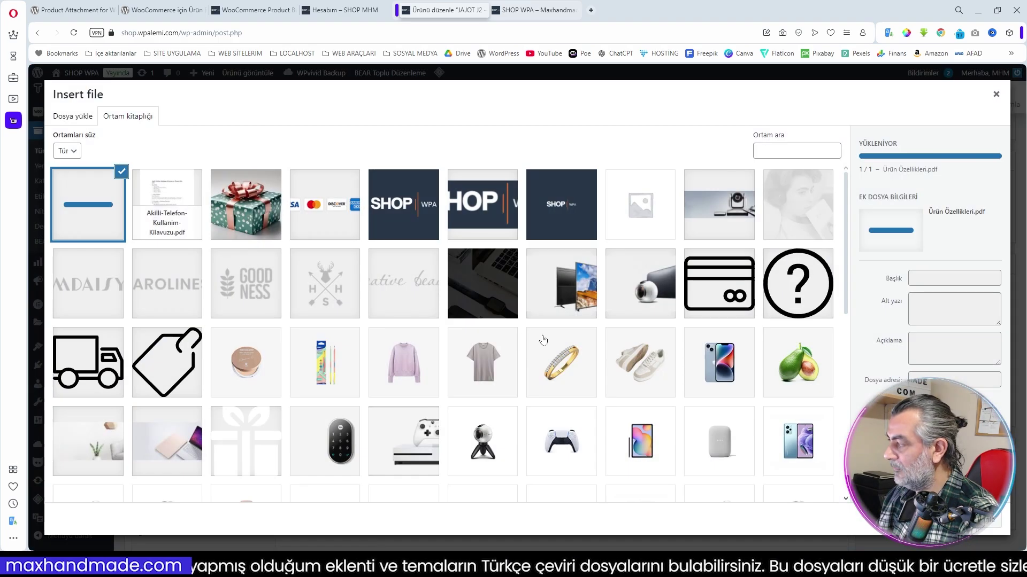
{"action": "left_click", "coordinate": [985, 504]}
{"action": "left_click", "coordinate": [318, 369]}
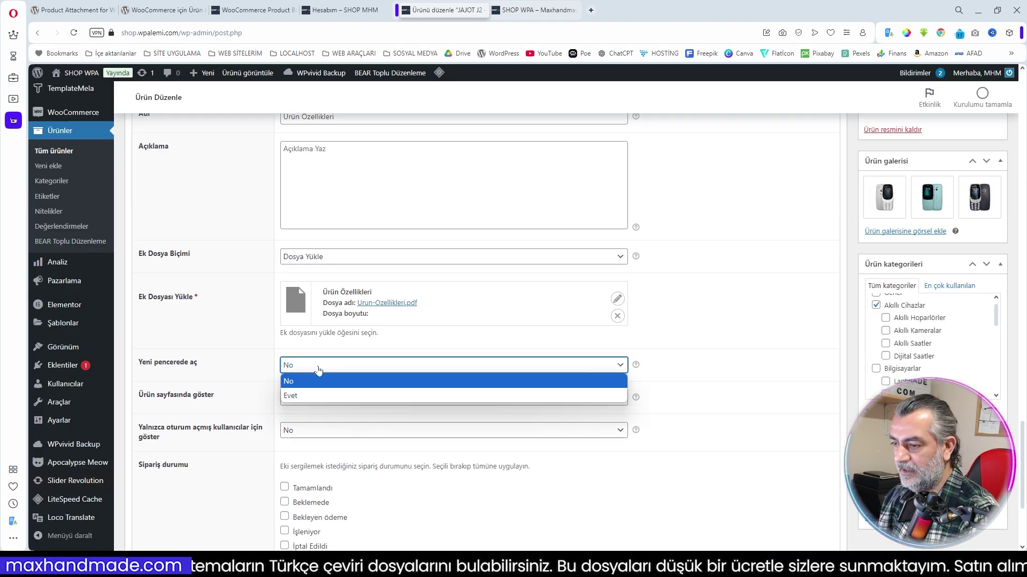
{"action": "left_click", "coordinate": [309, 393]}
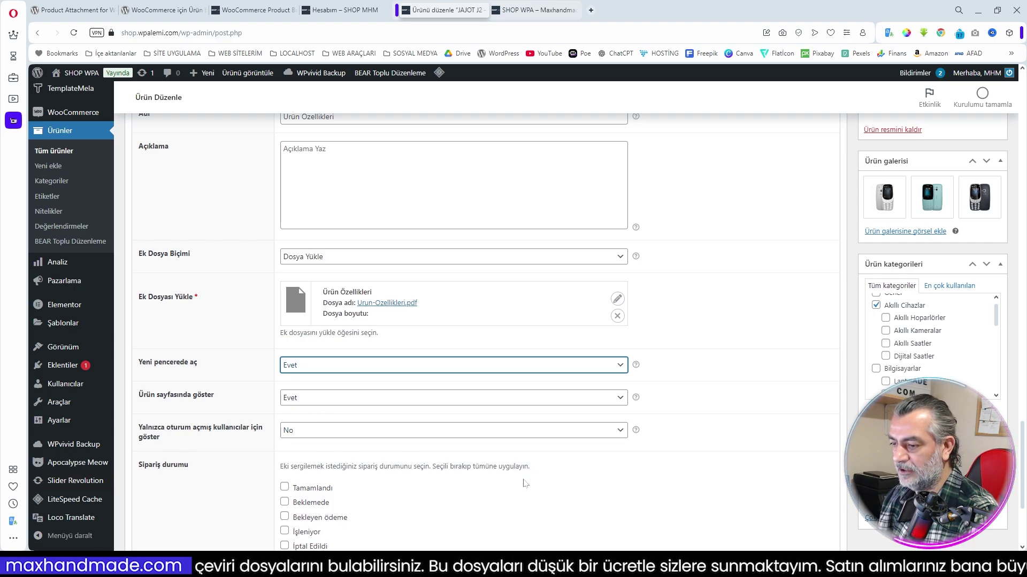
{"action": "scroll", "coordinate": [321, 343], "scroll_direction": "down", "scroll_amount": 3}
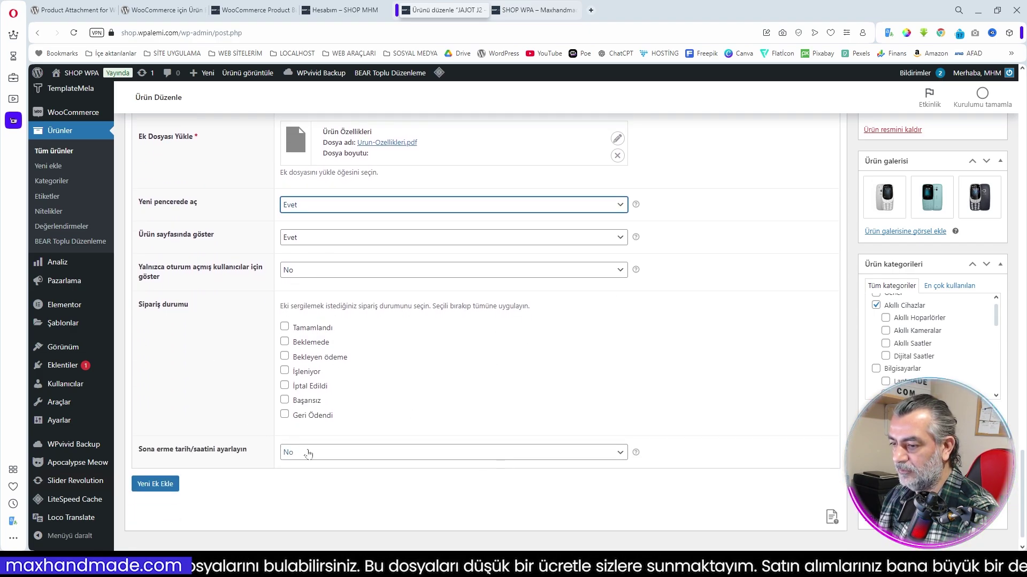
{"action": "left_click", "coordinate": [157, 484]}
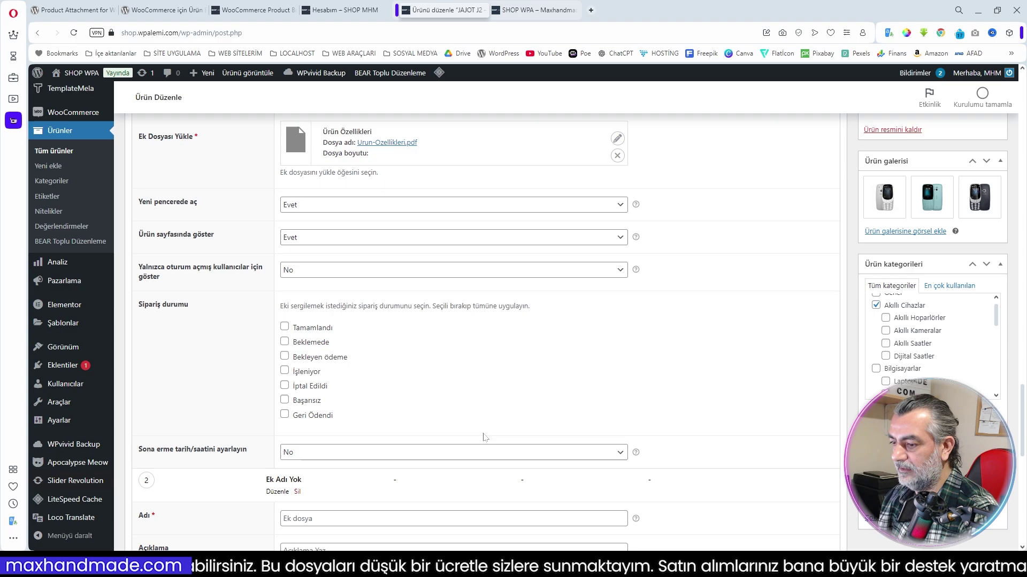
{"action": "left_click", "coordinate": [298, 491]}
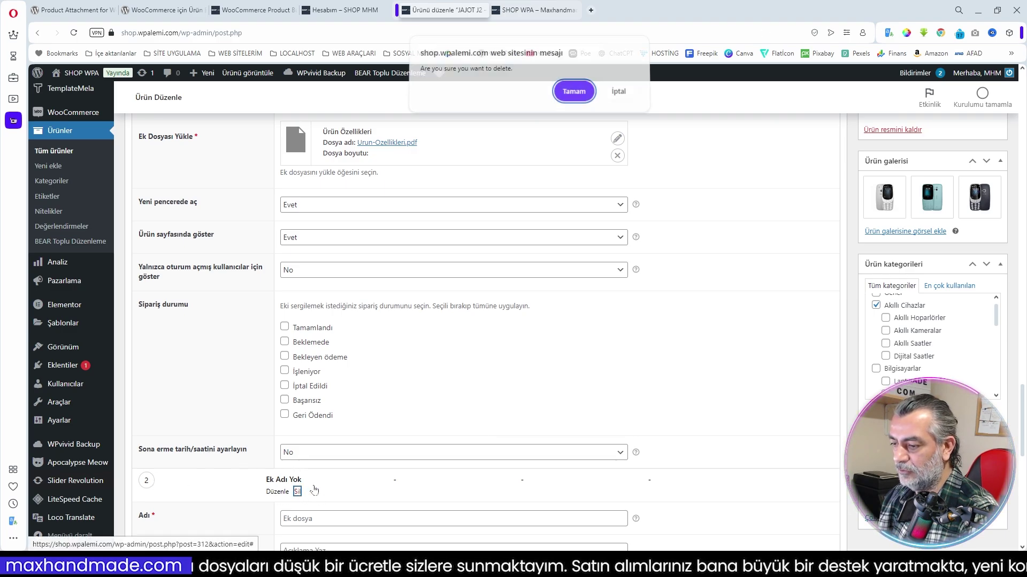
{"action": "key", "text": "Return"}
Step: Update the product to save its attachment, and return to its WooCommerce Ürün Eklentisi list
{"action": "scroll", "coordinate": [622, 351], "scroll_direction": "up", "scroll_amount": 20}
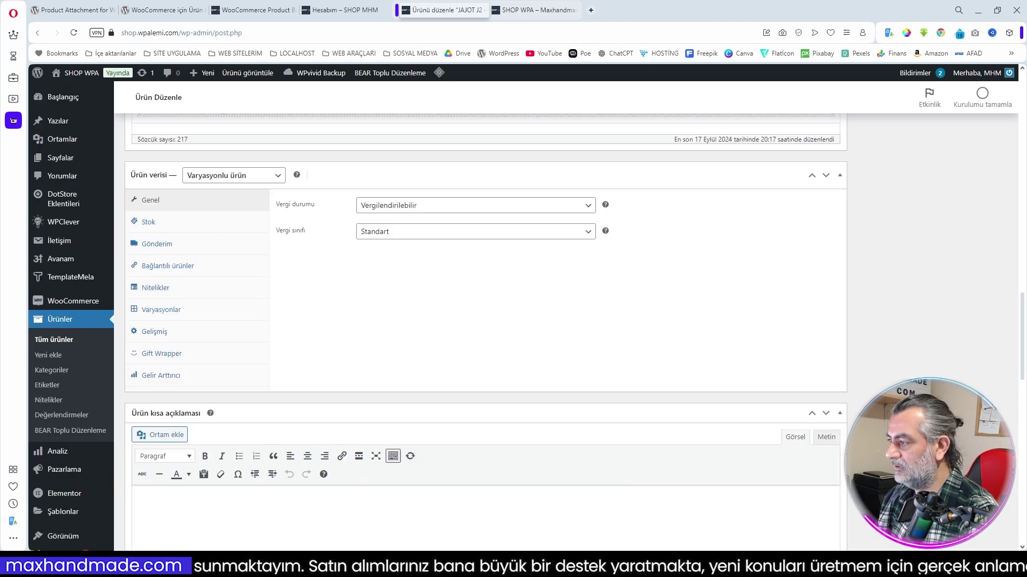
{"action": "scroll", "coordinate": [623, 351], "scroll_direction": "up", "scroll_amount": 5}
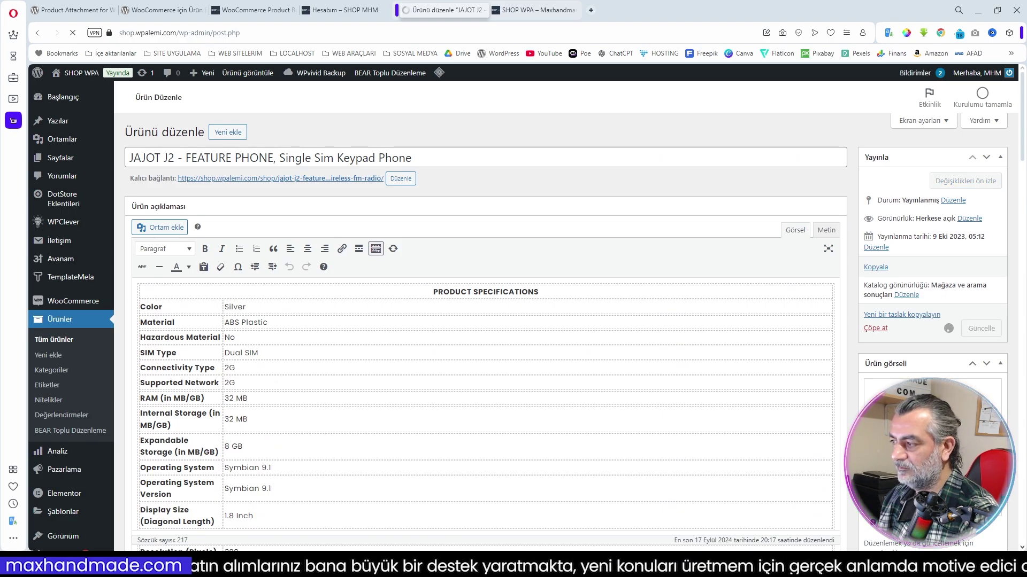
{"action": "key", "text": "ctrl+a"}
{"action": "key", "text": "Delete"}
{"action": "scroll", "coordinate": [676, 411], "scroll_direction": "down", "scroll_amount": 10}
{"action": "scroll", "coordinate": [677, 410], "scroll_direction": "down", "scroll_amount": 1}
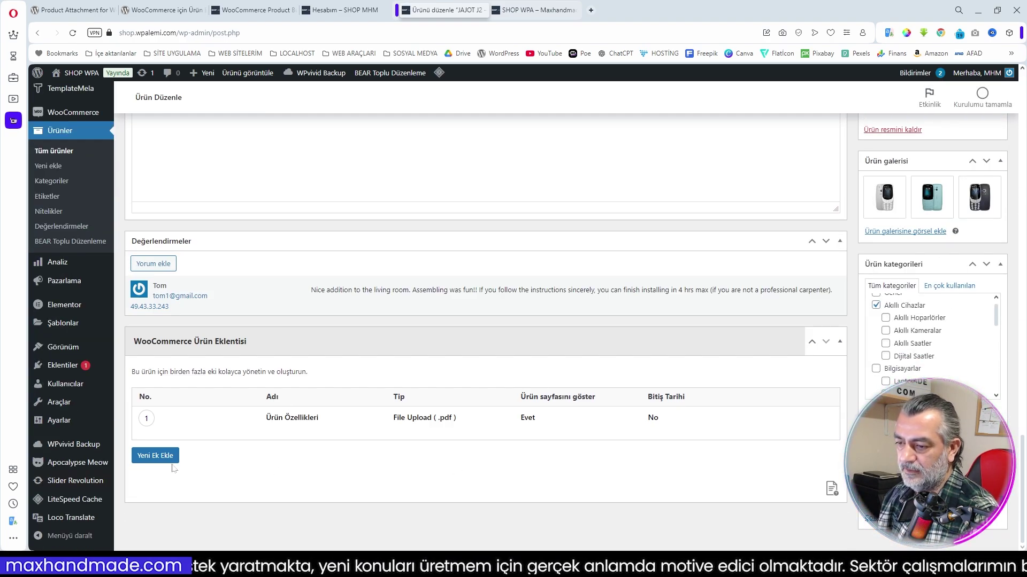
Step: Add a second product attachment named Kampanya with Kampanya-Reklami.svg as its file
{"action": "left_click", "coordinate": [155, 455]}
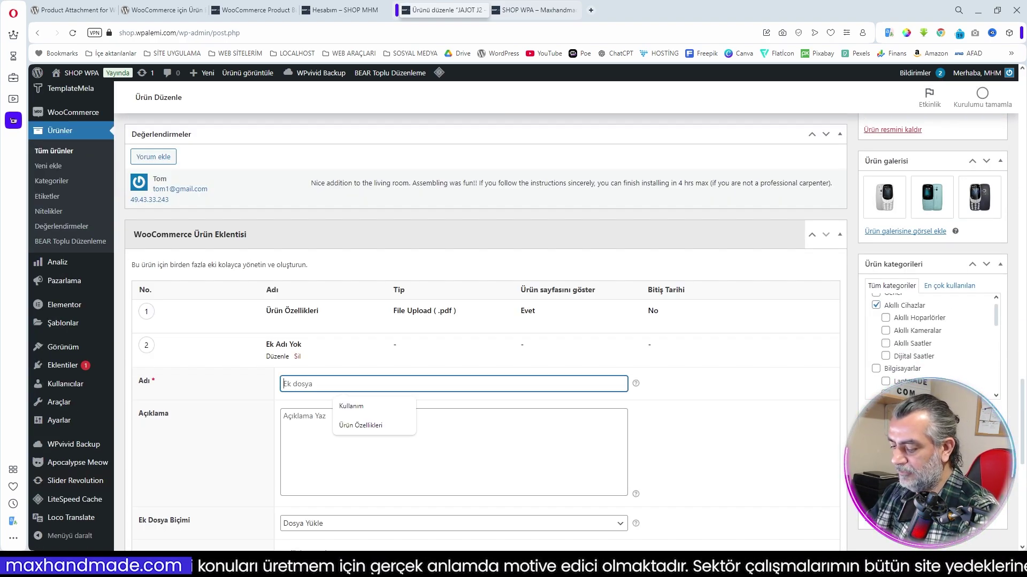
{"action": "type", "text": "Kullanım"}
{"action": "scroll", "coordinate": [318, 362], "scroll_direction": "down", "scroll_amount": 5}
{"action": "left_click", "coordinate": [307, 356]}
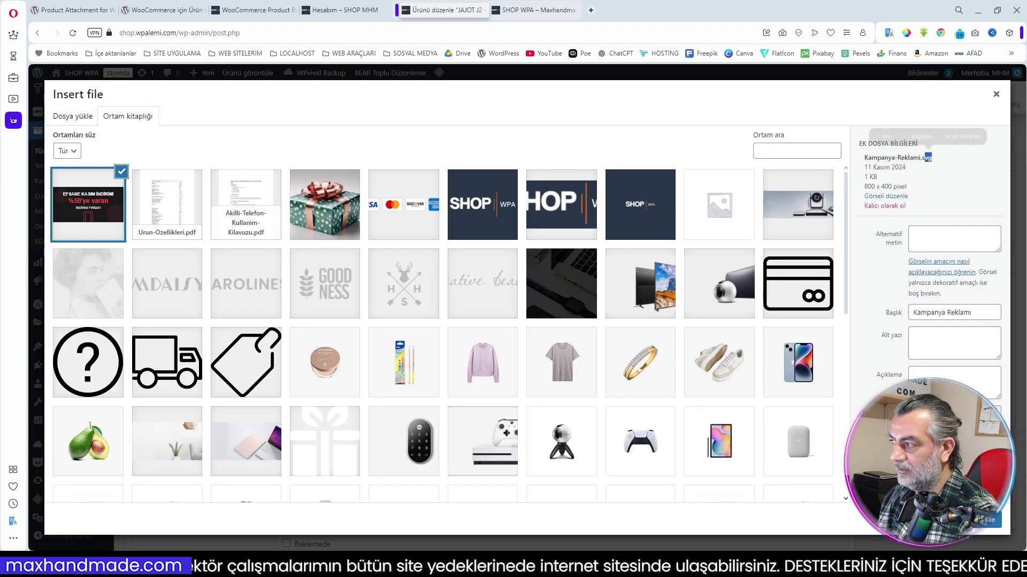
{"action": "left_click", "coordinate": [989, 519]}
Step: Set the Kampanya attachment to open in a new window (Evet) and expire on the specific date (Belirli tarih) 2024/11/30
{"action": "left_click", "coordinate": [332, 257]}
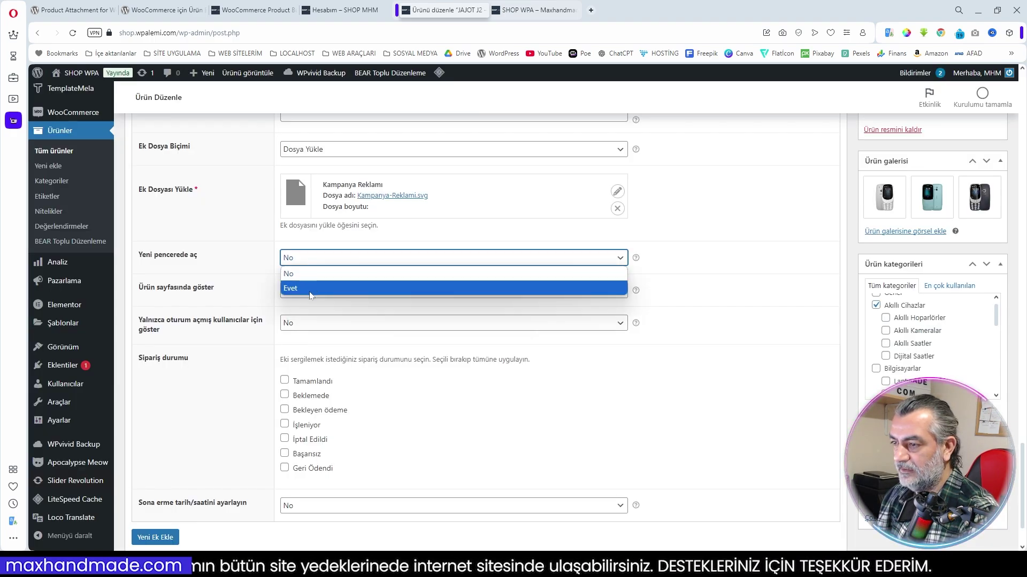
{"action": "left_click", "coordinate": [294, 285]}
{"action": "scroll", "coordinate": [373, 423], "scroll_direction": "down", "scroll_amount": 1}
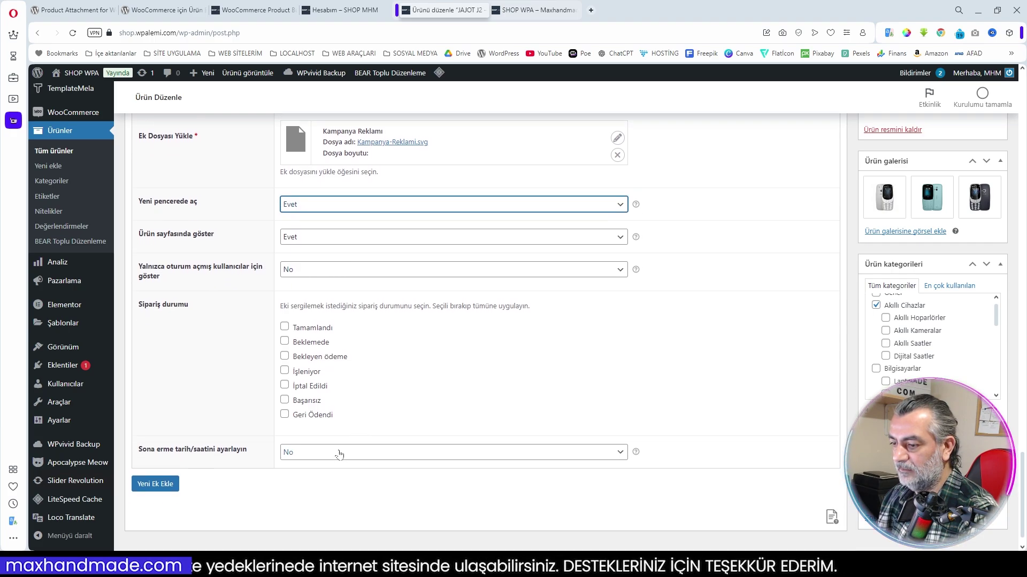
{"action": "left_click", "coordinate": [339, 452]}
{"action": "left_click", "coordinate": [340, 477]}
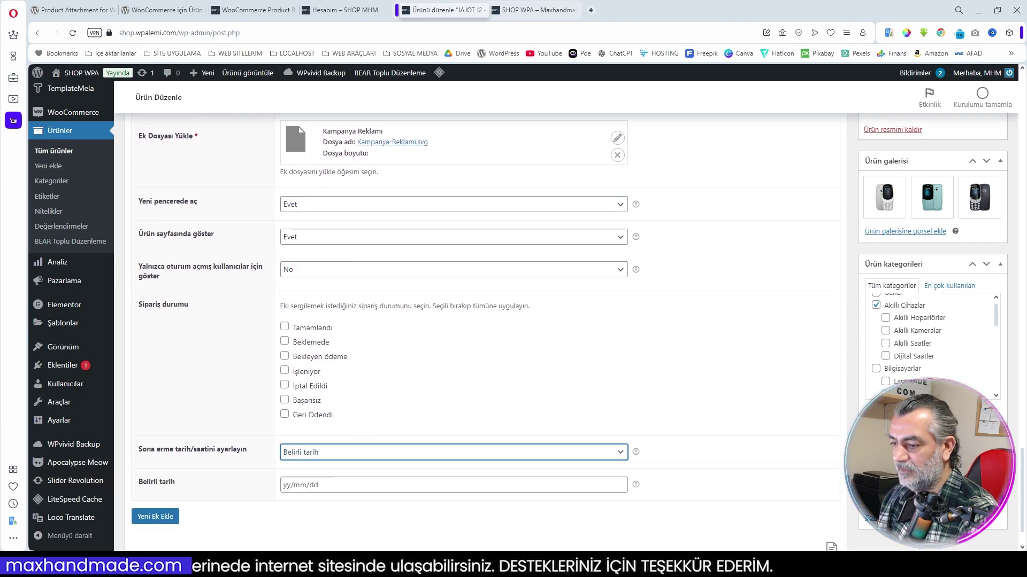
{"action": "left_click", "coordinate": [340, 485]}
{"action": "left_click", "coordinate": [365, 459]}
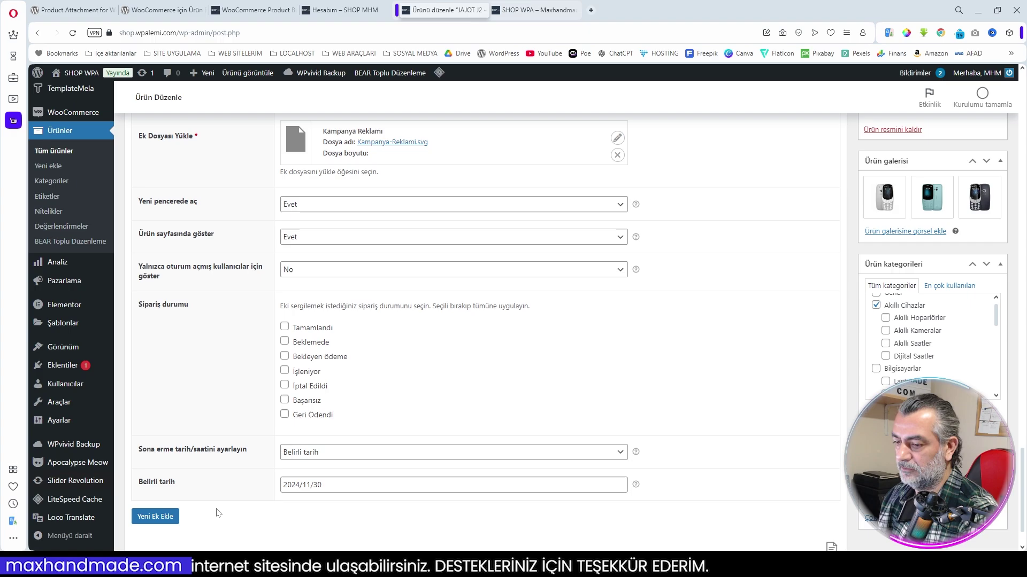
{"action": "scroll", "coordinate": [166, 523], "scroll_direction": "down", "scroll_amount": 1}
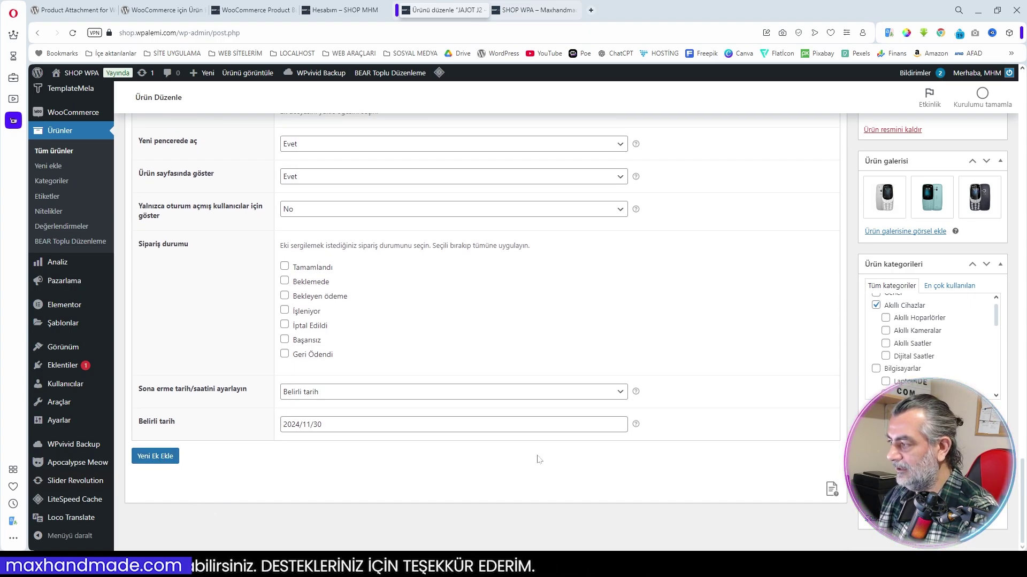
{"action": "scroll", "coordinate": [551, 460], "scroll_direction": "up", "scroll_amount": 12}
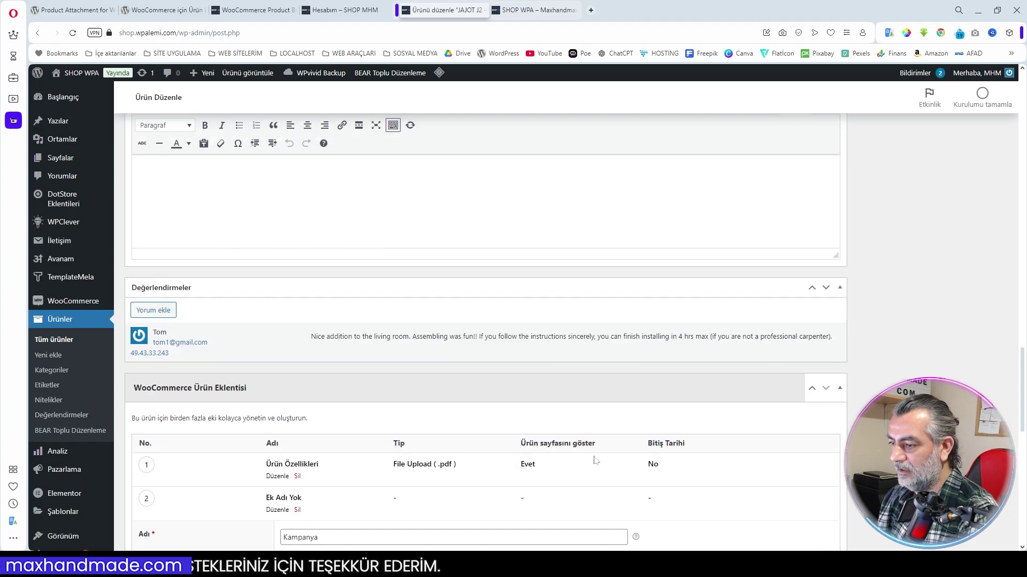
{"action": "scroll", "coordinate": [598, 460], "scroll_direction": "down", "scroll_amount": 12}
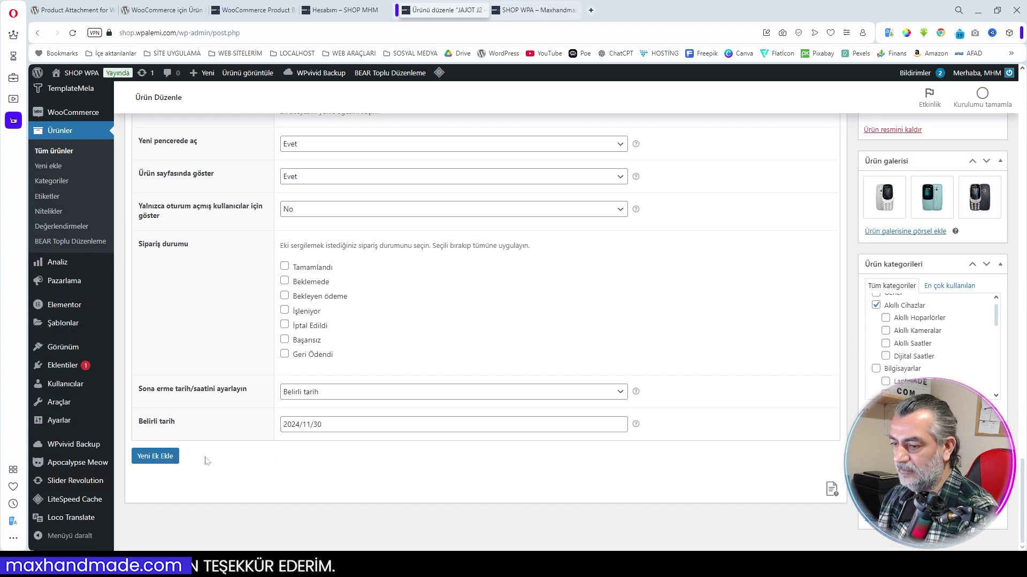
Step: Add a third product attachment named Efsane Kasım İndirimi
{"action": "left_click", "coordinate": [155, 456]}
{"action": "left_click", "coordinate": [308, 489]}
{"action": "scroll", "coordinate": [308, 489], "scroll_direction": "down", "scroll_amount": 3}
{"action": "type", "text": "Ef"}
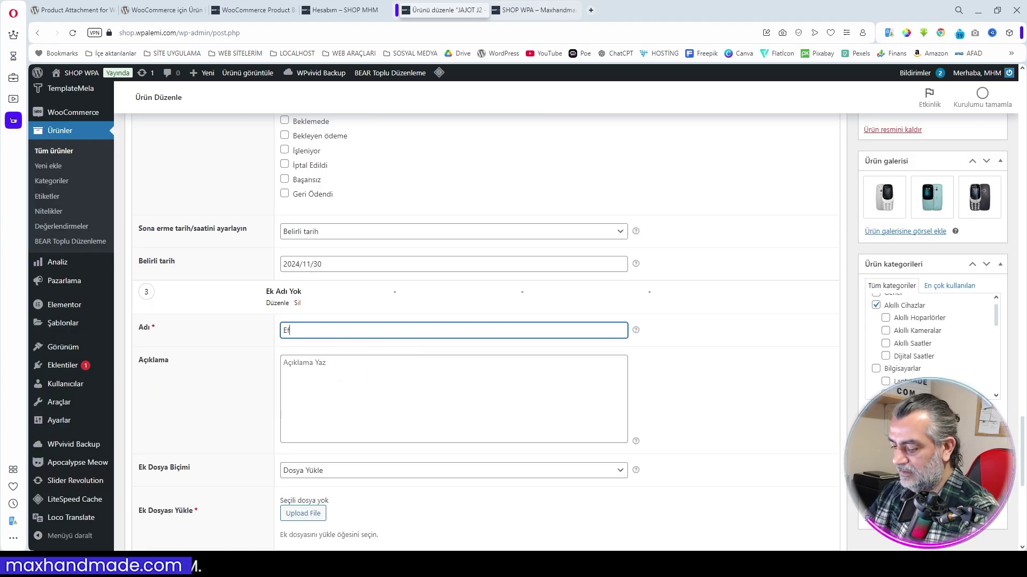
{"action": "type", "text": "sane Kasım İndirimi"}
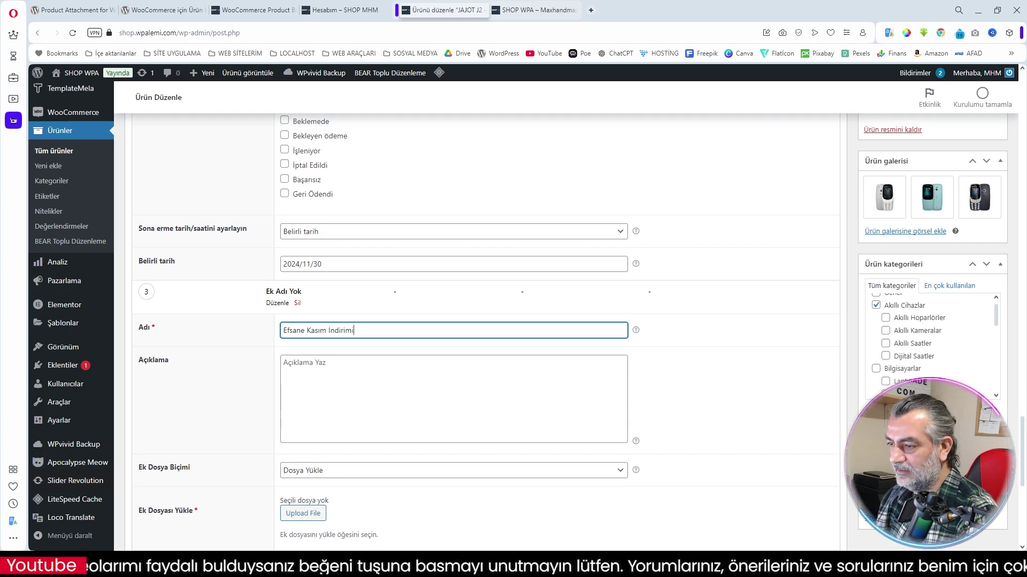
{"action": "scroll", "coordinate": [452, 422], "scroll_direction": "down", "scroll_amount": 2}
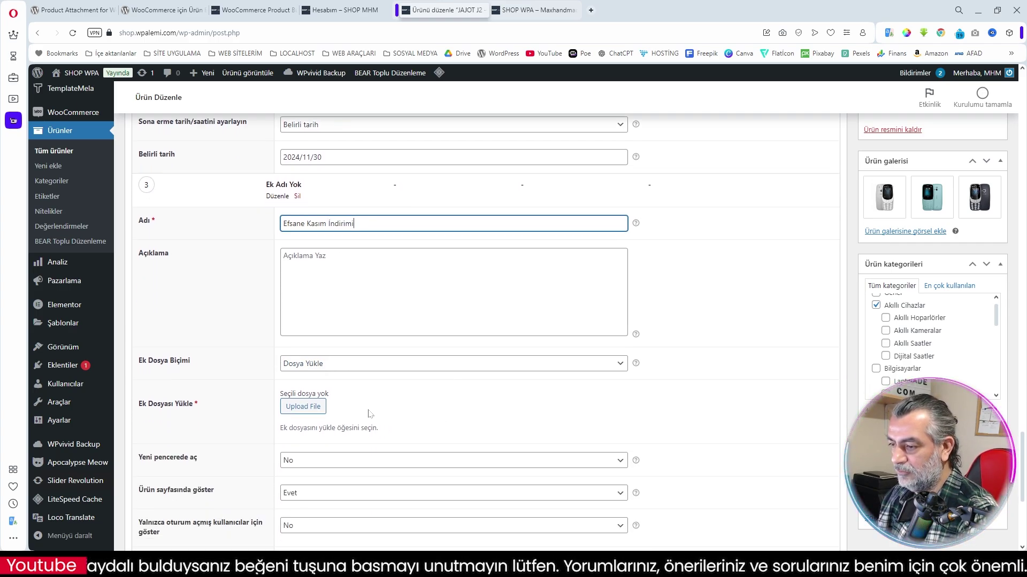
Step: Attach Efsane-Kasim-Indirimi.pdf to the Efsane Kasım İndirimi attachment and make it expire on the specific date (Belirli tarih) 2024/11/30
{"action": "left_click", "coordinate": [321, 409]}
{"action": "left_click", "coordinate": [968, 518]}
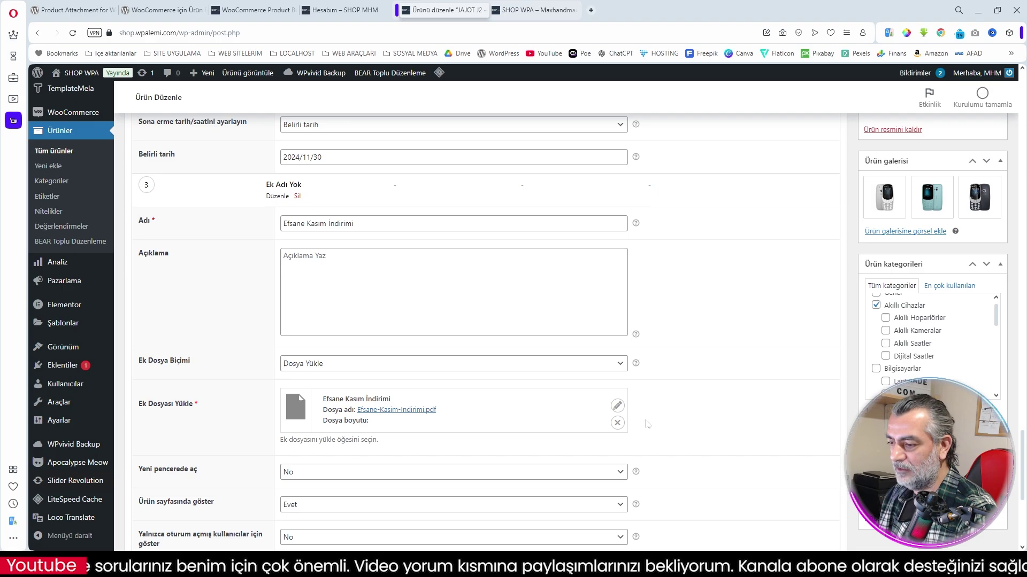
{"action": "scroll", "coordinate": [647, 424], "scroll_direction": "down", "scroll_amount": 5}
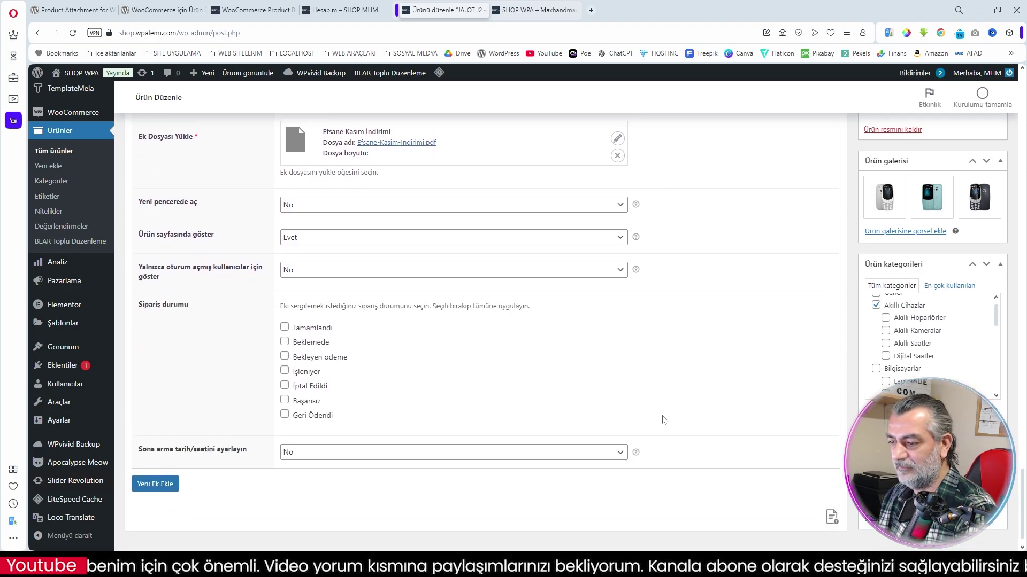
{"action": "left_click", "coordinate": [321, 457]}
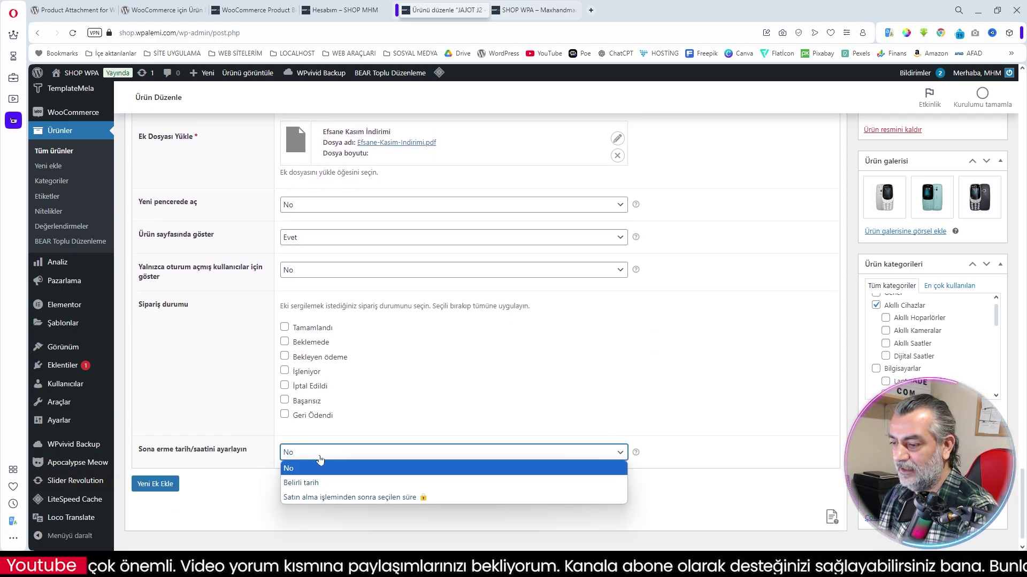
{"action": "left_click", "coordinate": [320, 482]}
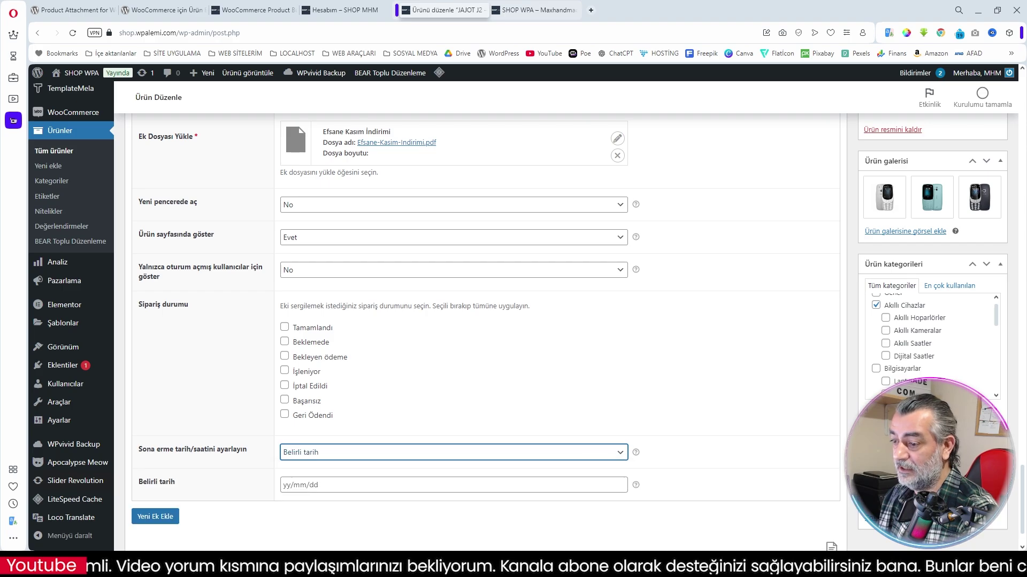
{"action": "left_click", "coordinate": [308, 485]}
{"action": "left_click", "coordinate": [364, 459]}
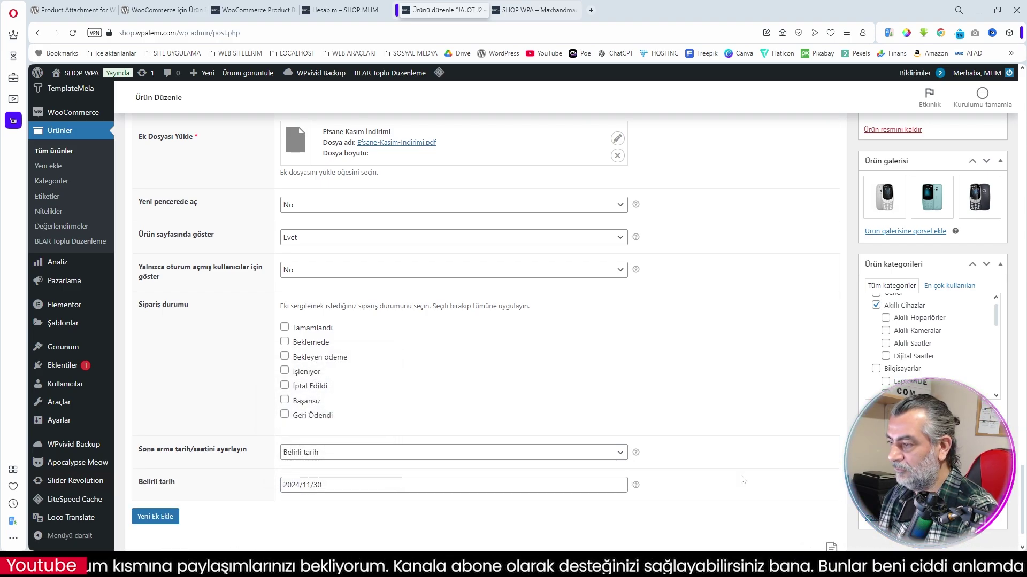
Step: Update the product, open its shop page and view the attachments listed under Belgeler
{"action": "scroll", "coordinate": [741, 478], "scroll_direction": "up", "scroll_amount": 15}
{"action": "scroll", "coordinate": [741, 477], "scroll_direction": "up", "scroll_amount": 10}
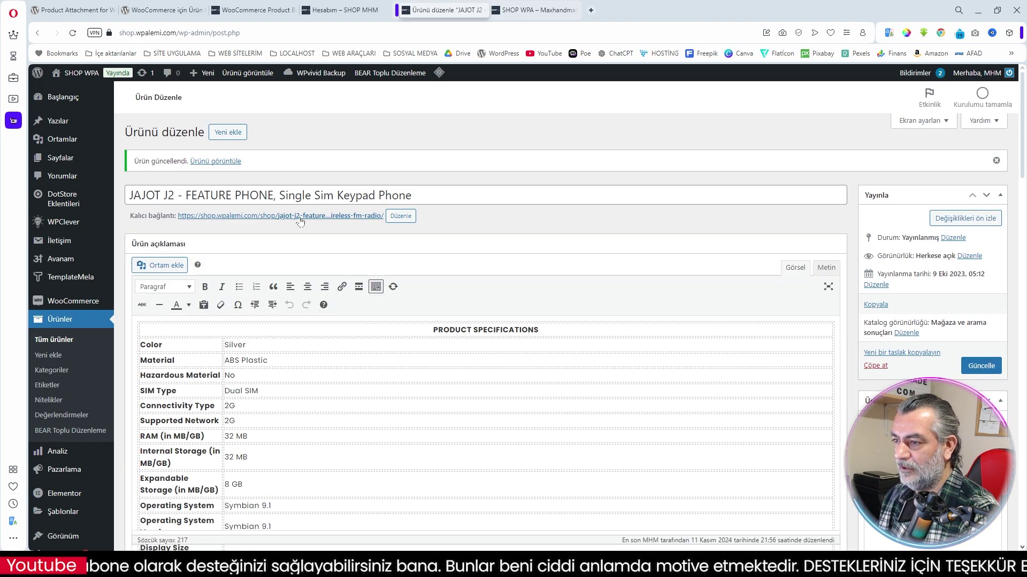
{"action": "left_click", "coordinate": [300, 218]}
{"action": "left_click", "coordinate": [639, 368]}
{"action": "scroll", "coordinate": [374, 321], "scroll_direction": "down", "scroll_amount": 4}
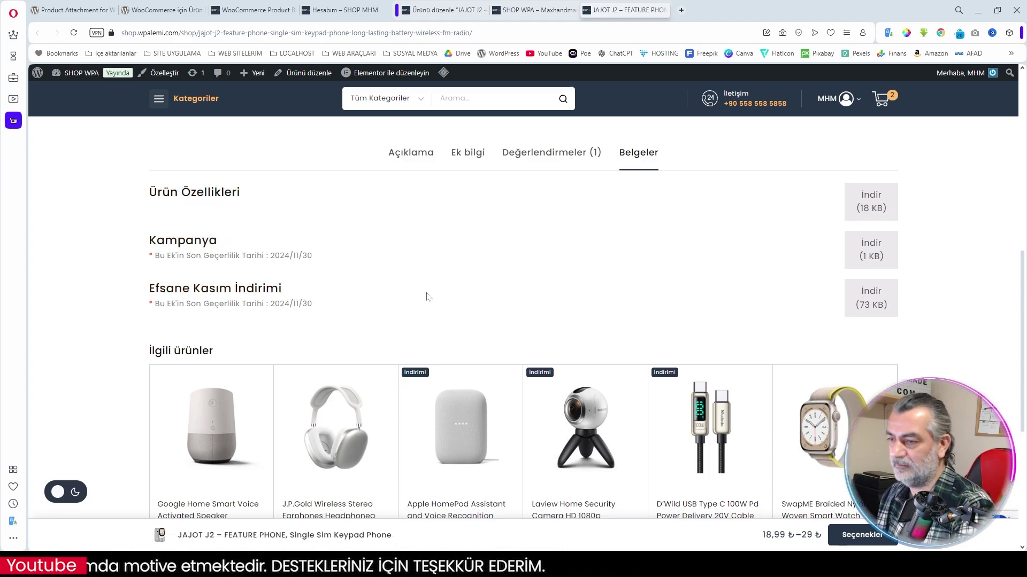
{"action": "scroll", "coordinate": [427, 297], "scroll_direction": "up", "scroll_amount": 1}
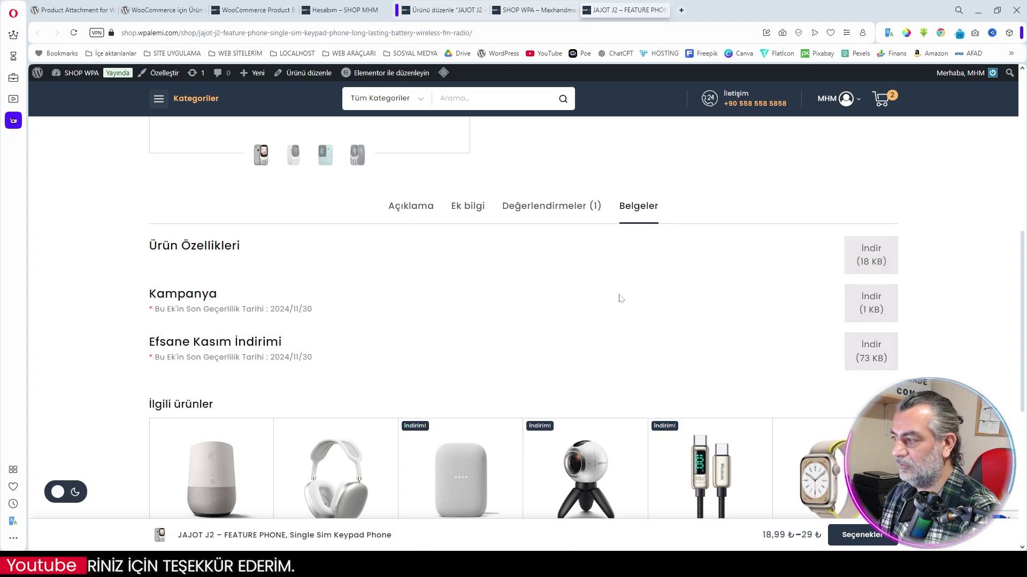
Step: Open the Kampanya and Efsane Kasım İndirimi files from the product page to check their contents, and return to its Belgeler section
{"action": "left_click", "coordinate": [876, 297]}
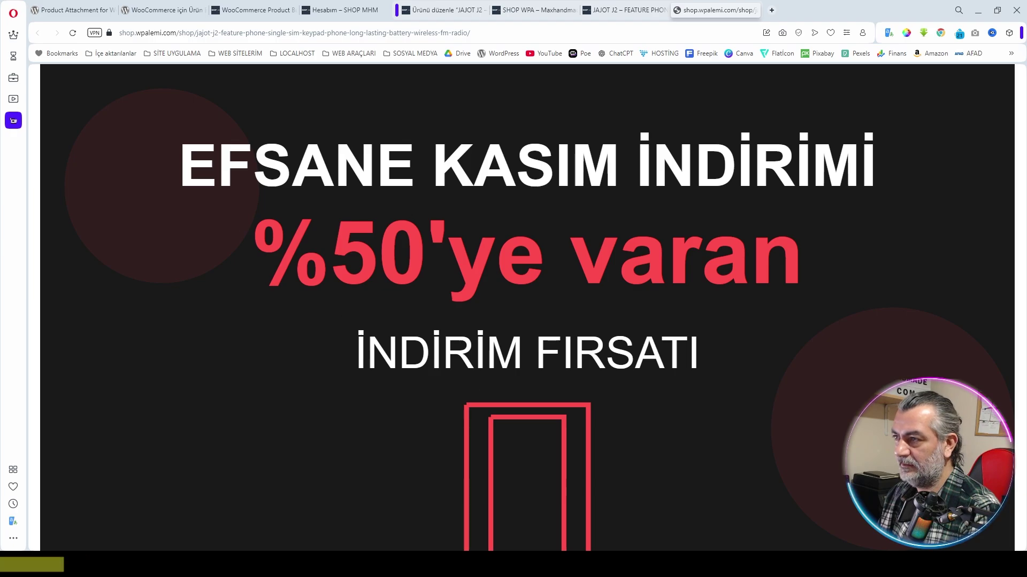
{"action": "left_click", "coordinate": [613, 15]}
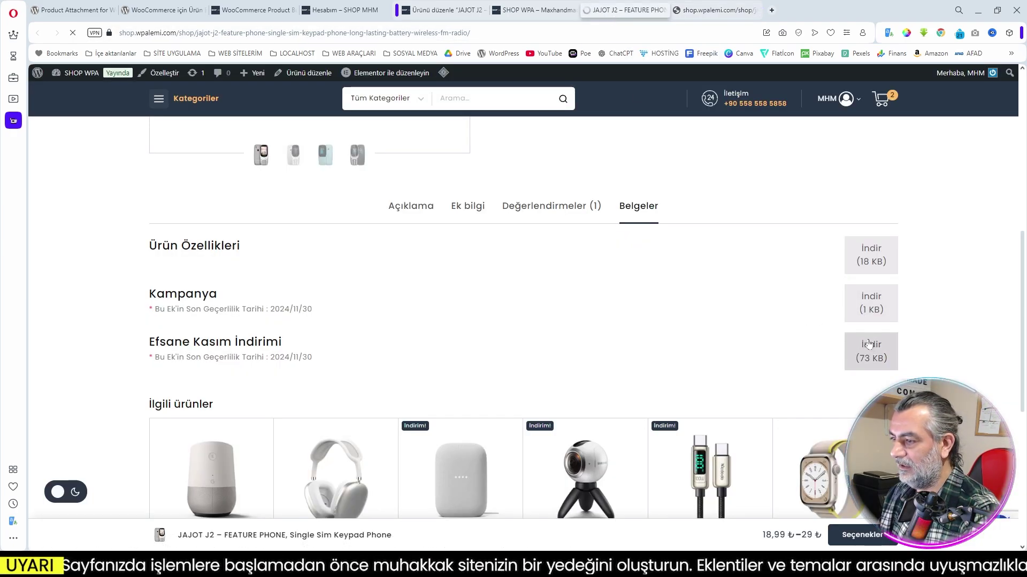
{"action": "scroll", "coordinate": [688, 304], "scroll_direction": "down", "scroll_amount": 4}
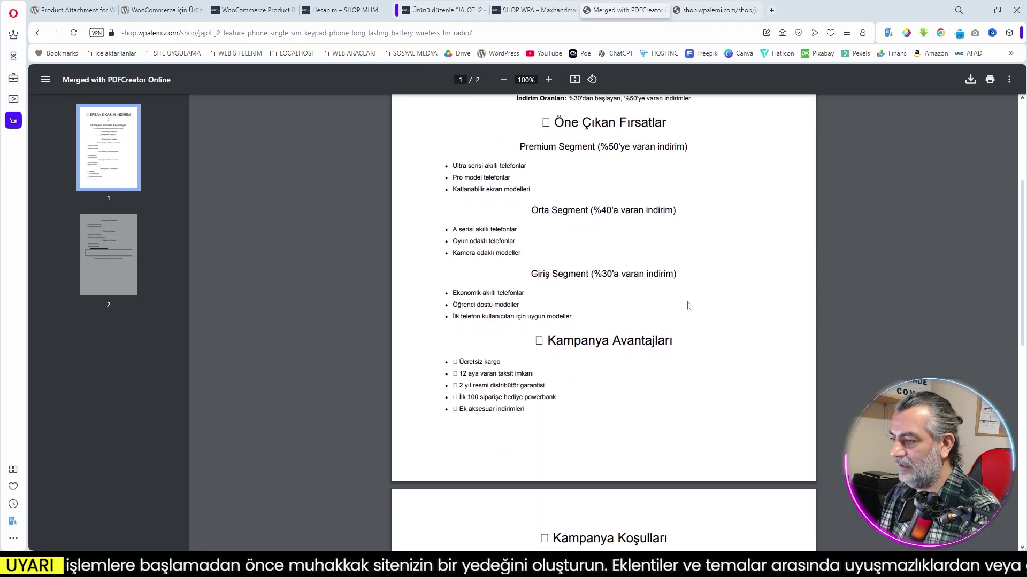
{"action": "scroll", "coordinate": [626, 262], "scroll_direction": "down", "scroll_amount": 6}
{"action": "scroll", "coordinate": [631, 294], "scroll_direction": "up", "scroll_amount": 9}
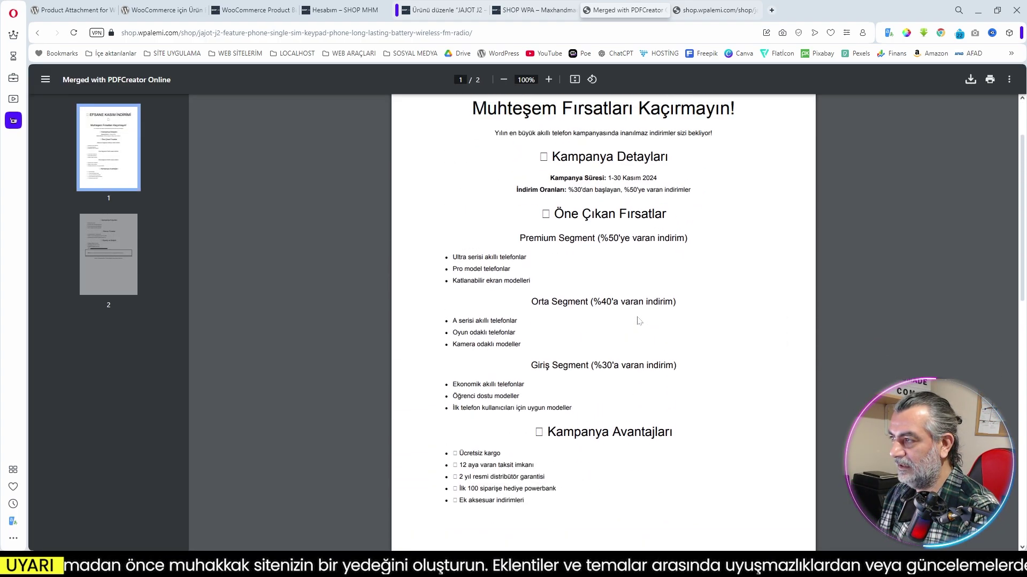
{"action": "key", "text": "alt+Left"}
{"action": "scroll", "coordinate": [631, 264], "scroll_direction": "up", "scroll_amount": 10}
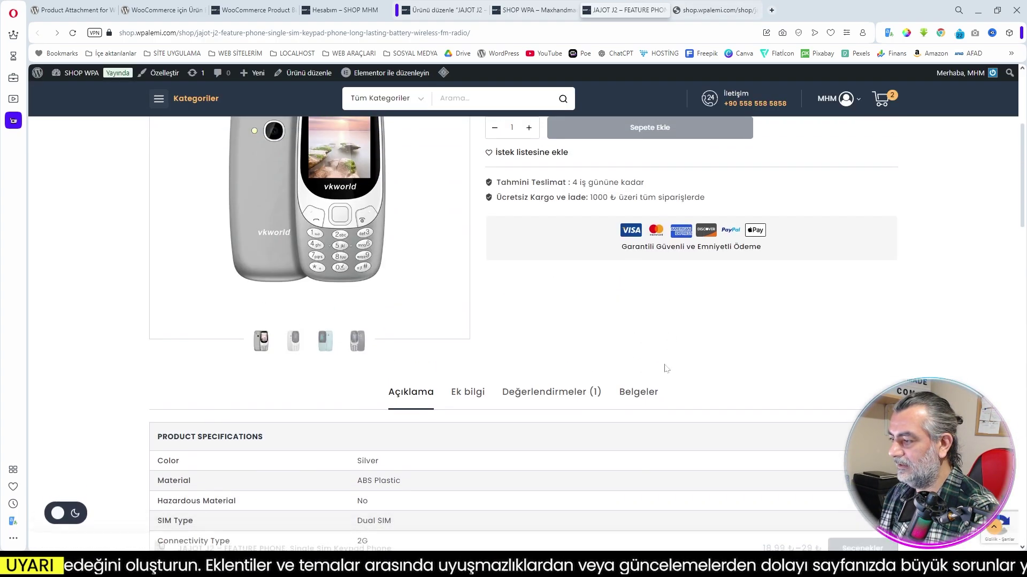
{"action": "left_click", "coordinate": [650, 389]}
{"action": "scroll", "coordinate": [744, 350], "scroll_direction": "down", "scroll_amount": 2}
{"action": "scroll", "coordinate": [742, 349], "scroll_direction": "up", "scroll_amount": 7}
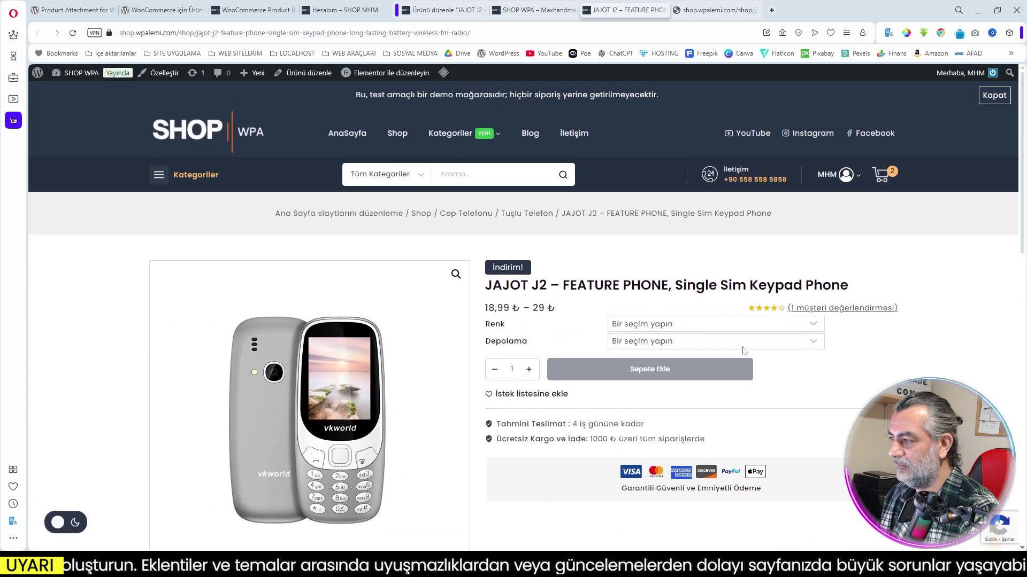
Step: Choose the colour Gümüş and 128GB storage for the JAJOT J2 phone, and add it to the cart
{"action": "left_click", "coordinate": [685, 325]}
{"action": "left_click", "coordinate": [653, 356]}
{"action": "left_click", "coordinate": [657, 343]}
{"action": "left_click", "coordinate": [642, 386]}
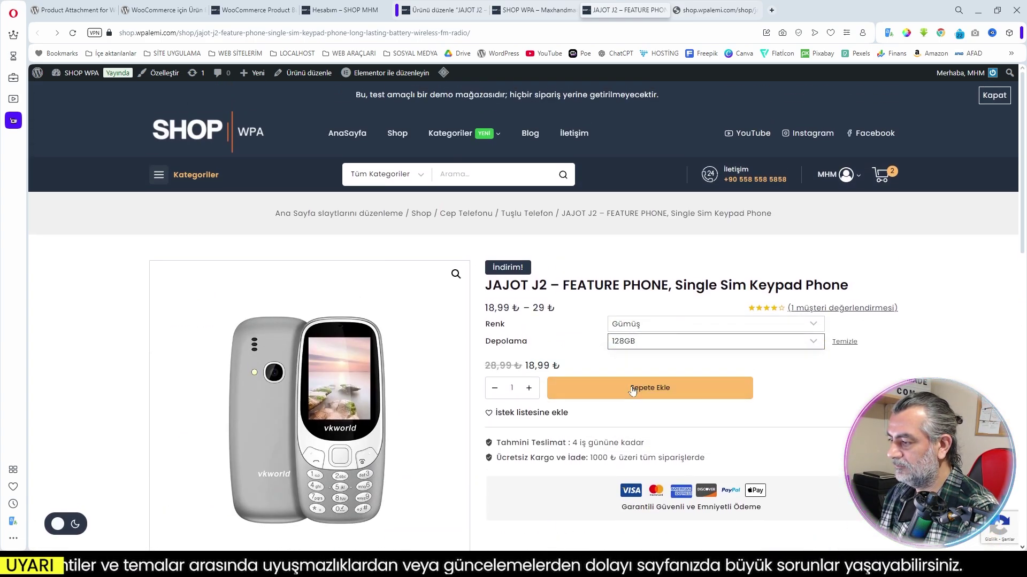
{"action": "left_click", "coordinate": [653, 385]}
Step: Place the order from the checkout page, declining the Lenovo IdeaPad Slim 3 Laptop offer
{"action": "scroll", "coordinate": [618, 332], "scroll_direction": "down", "scroll_amount": 6}
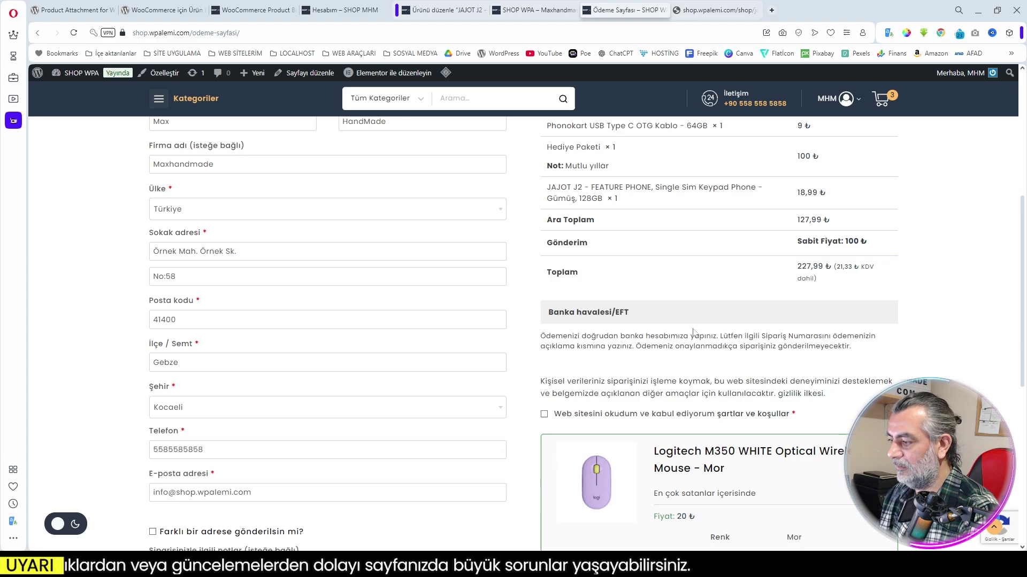
{"action": "left_click", "coordinate": [696, 461]}
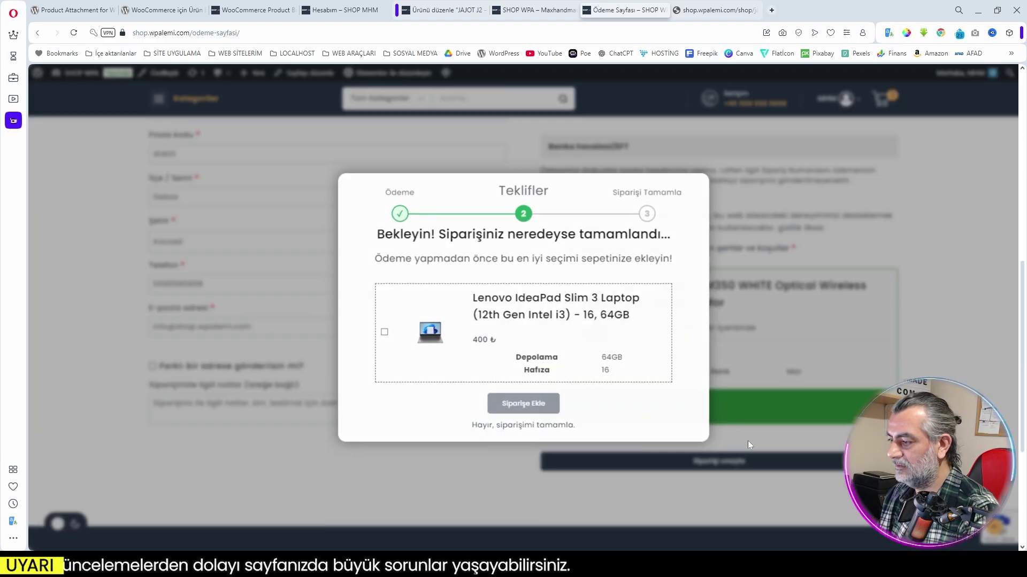
{"action": "left_click", "coordinate": [521, 426]}
Step: Examine the Ek Belgeler attachments and order details on the order confirmation page
{"action": "scroll", "coordinate": [456, 370], "scroll_direction": "up", "scroll_amount": 4}
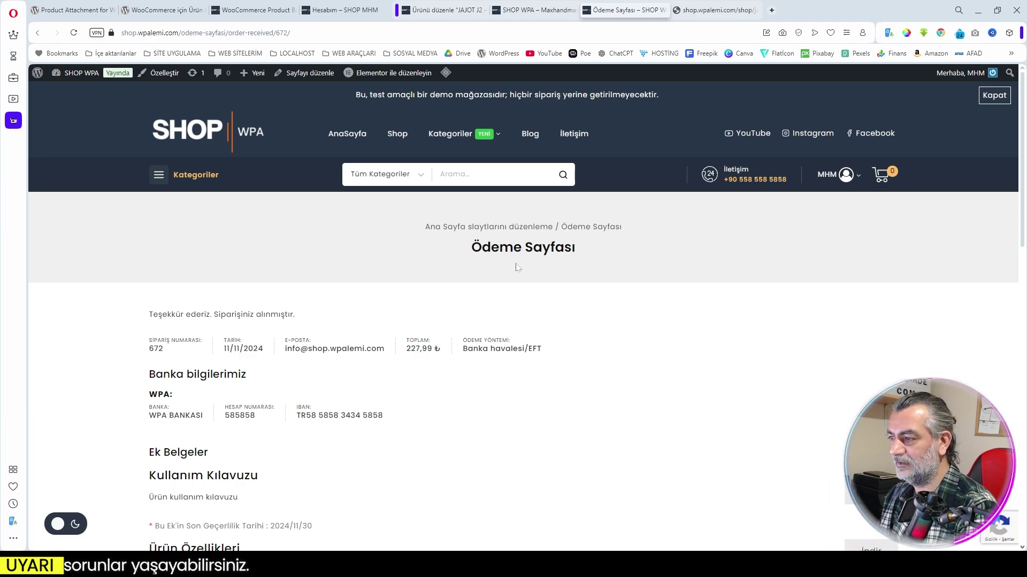
{"action": "scroll", "coordinate": [536, 381], "scroll_direction": "down", "scroll_amount": 2}
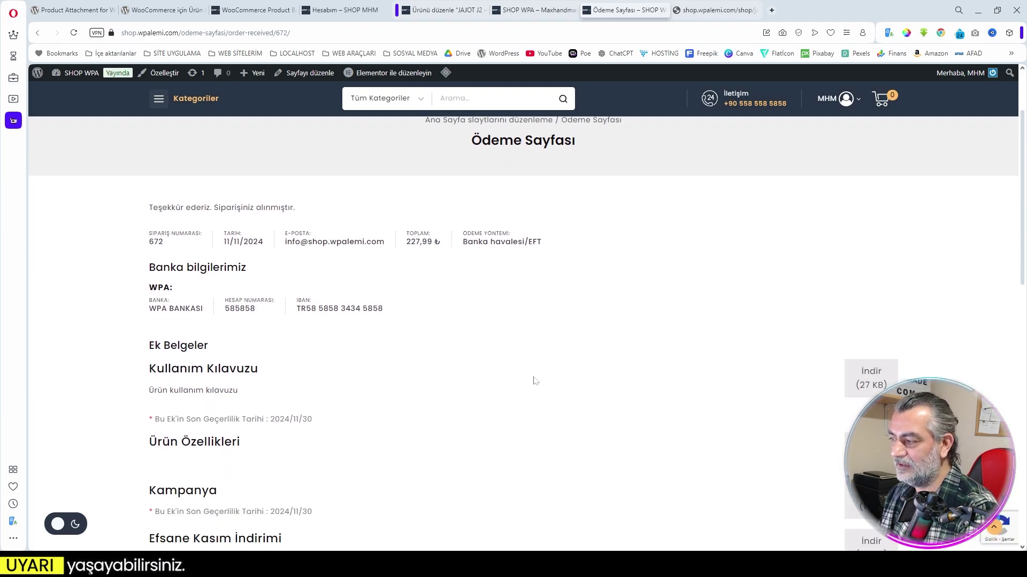
{"action": "scroll", "coordinate": [471, 371], "scroll_direction": "down", "scroll_amount": 2}
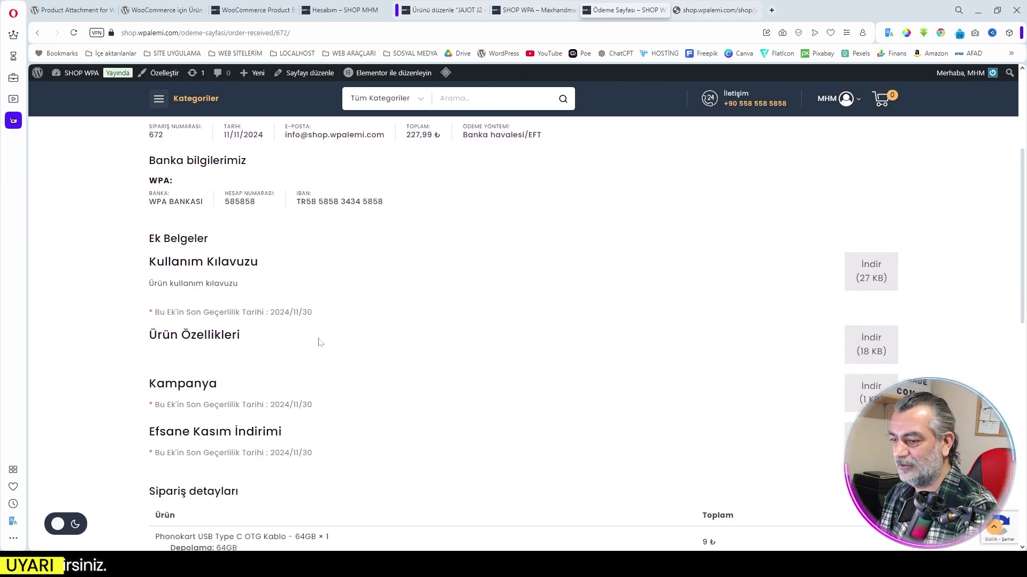
{"action": "scroll", "coordinate": [319, 342], "scroll_direction": "up", "scroll_amount": 3}
{"action": "scroll", "coordinate": [325, 373], "scroll_direction": "down", "scroll_amount": 4}
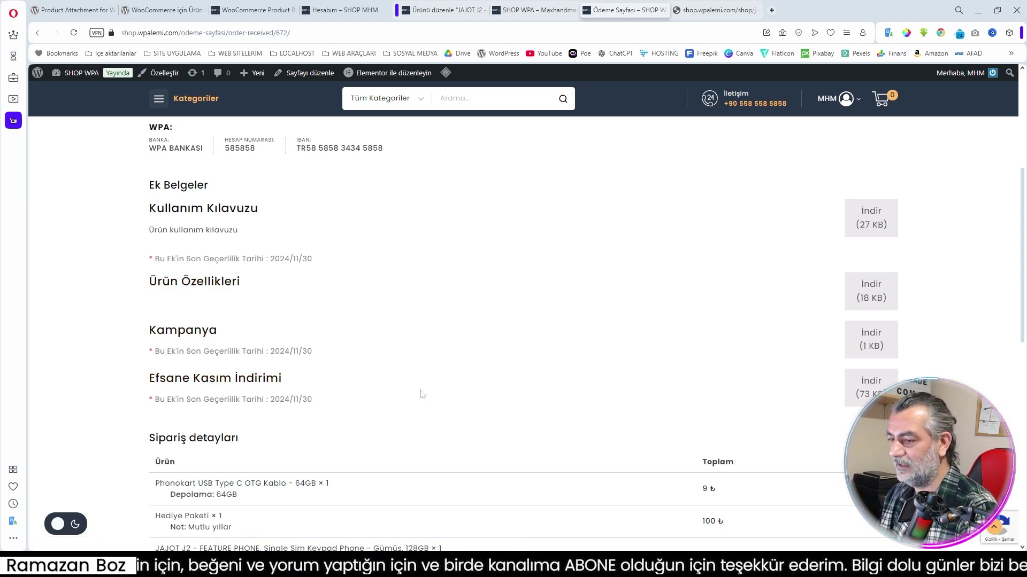
{"action": "scroll", "coordinate": [532, 371], "scroll_direction": "down", "scroll_amount": 2}
{"action": "scroll", "coordinate": [810, 326], "scroll_direction": "up", "scroll_amount": 7}
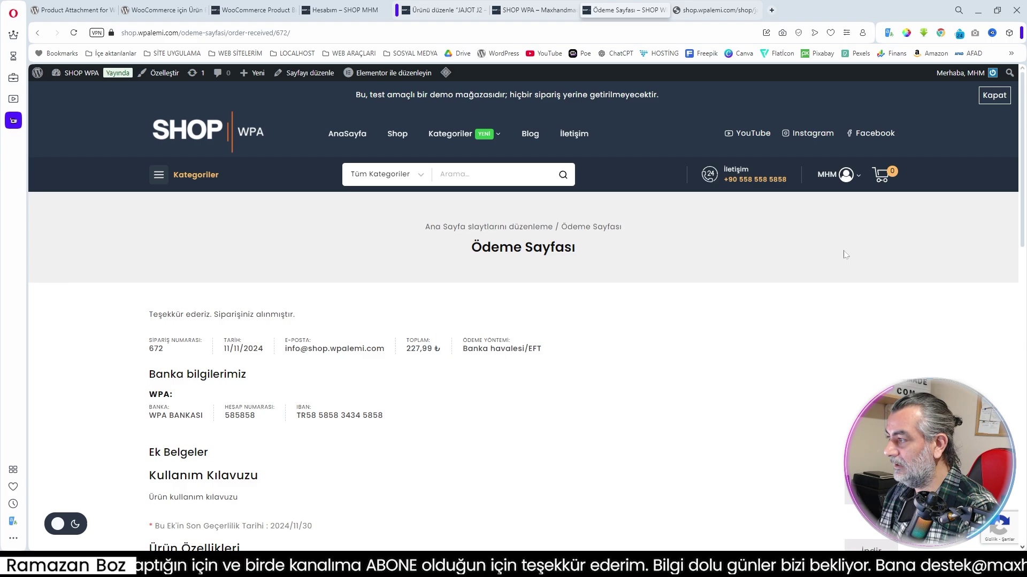
Step: Open the customer account's order list and view the attached documents of the newest order
{"action": "mouse_move", "coordinate": [846, 174]}
{"action": "left_click", "coordinate": [839, 206]}
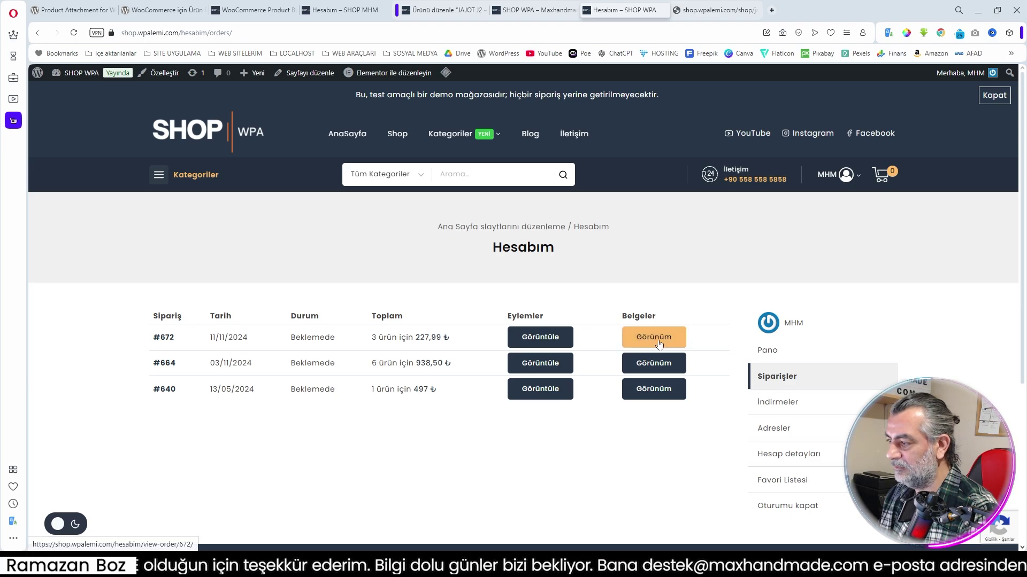
{"action": "left_click", "coordinate": [648, 343]}
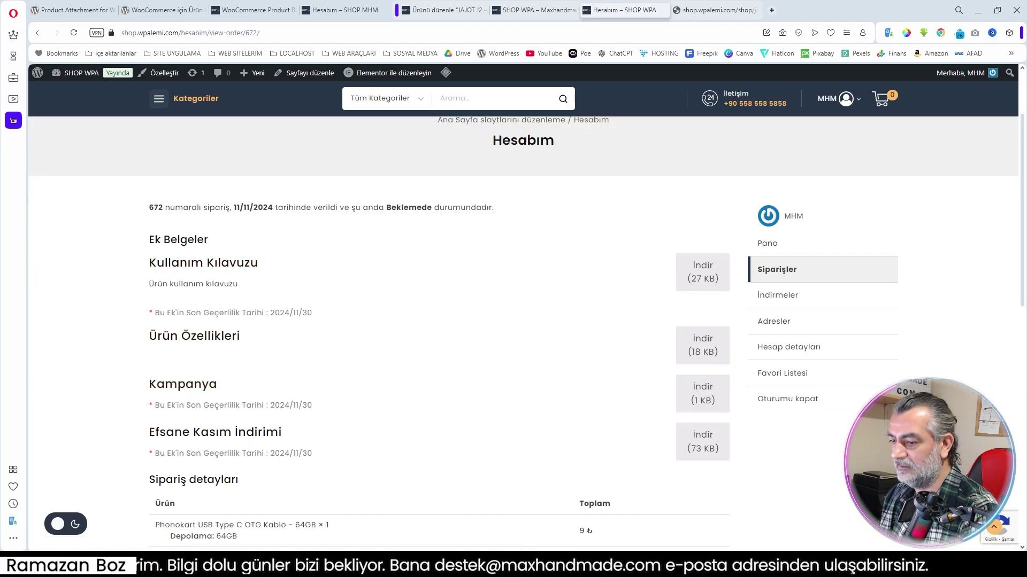
{"action": "scroll", "coordinate": [536, 335], "scroll_direction": "up", "scroll_amount": 1}
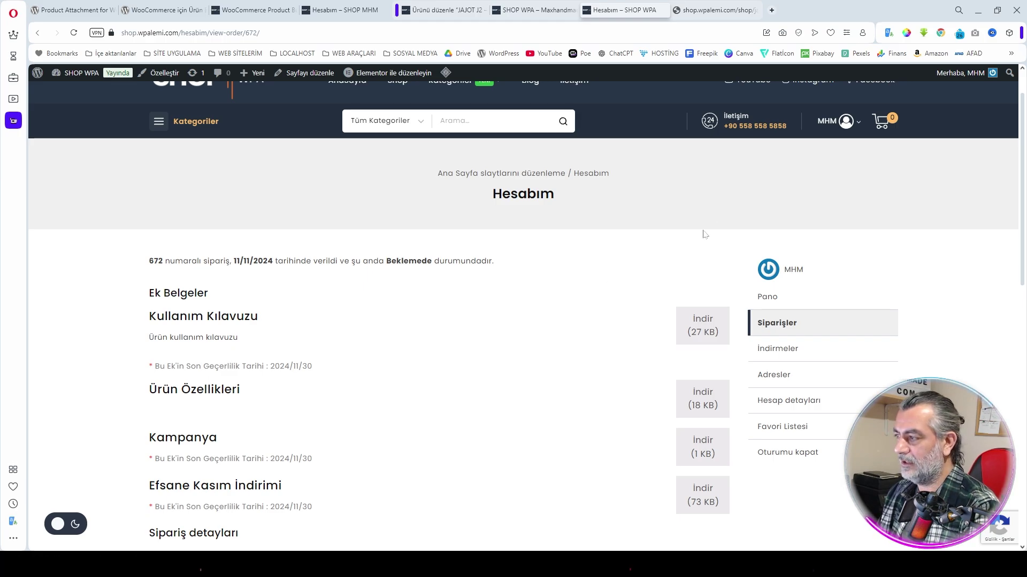